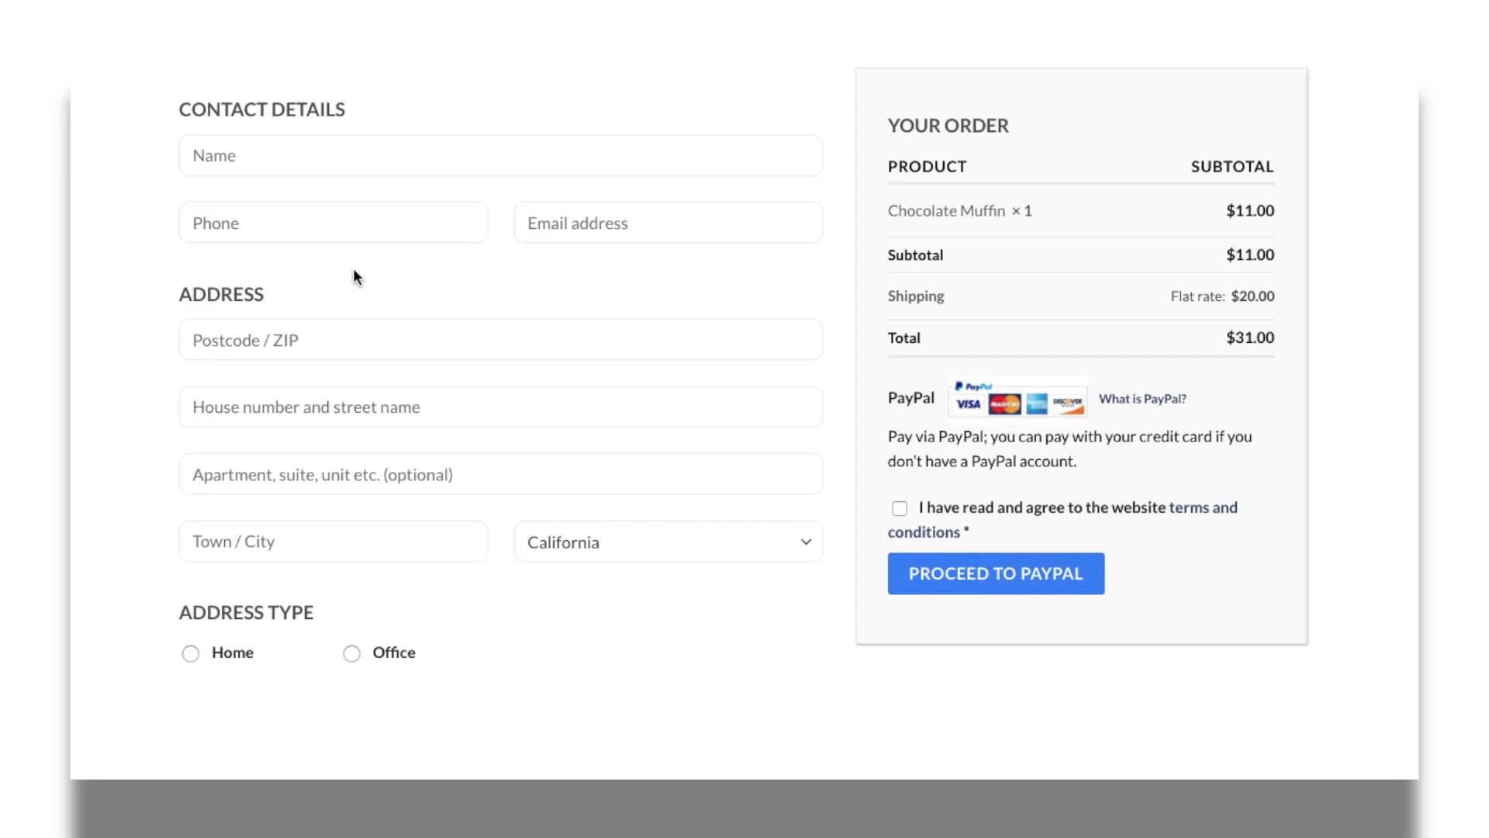
# - Click into the Name field under Contact Details to start entering the customer's name
pyautogui.click(233, 148)
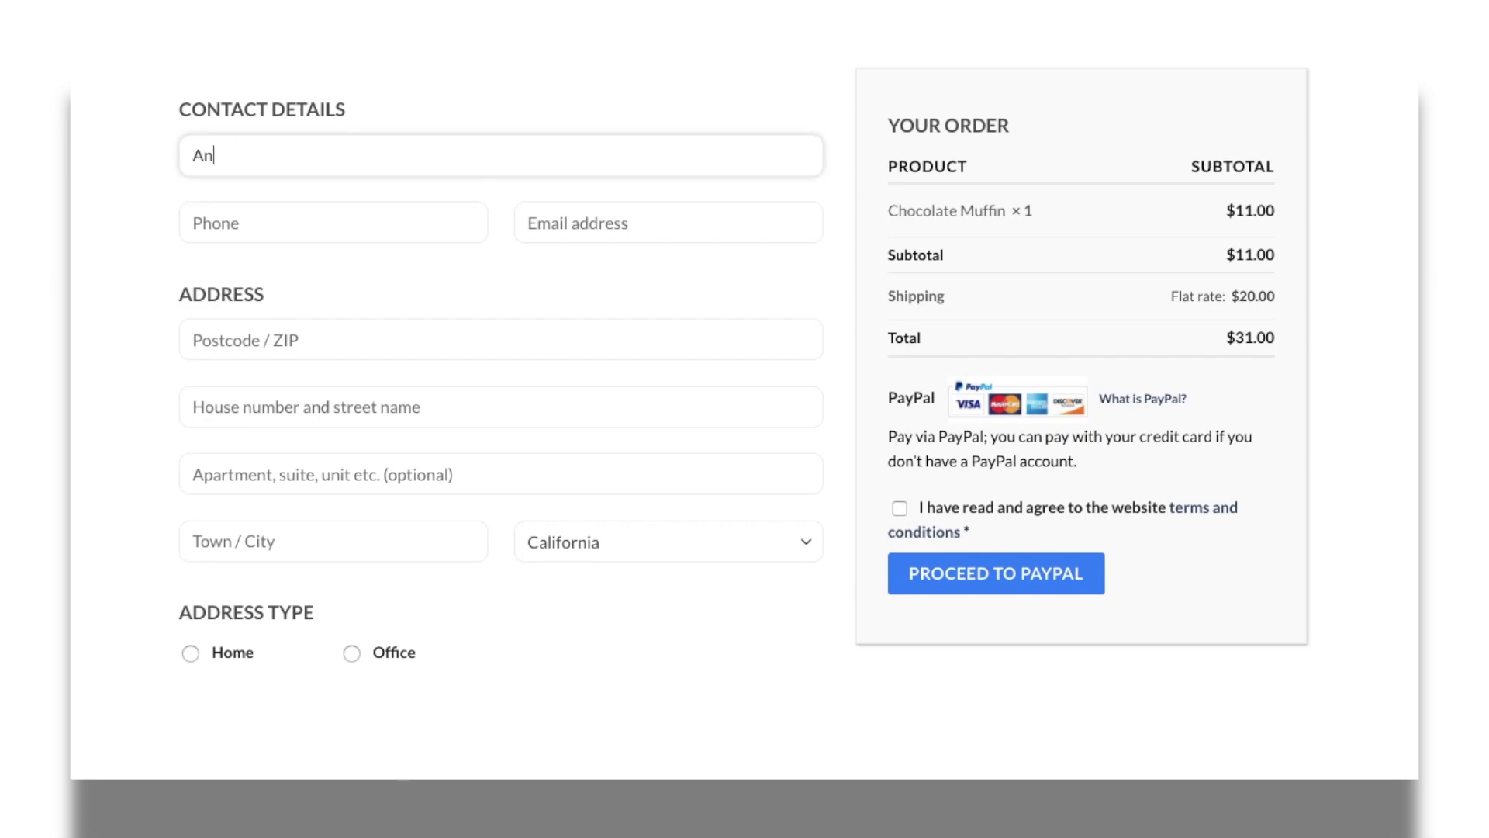
# - Enter the customer's full name, phone number and e-mail address
pyautogui.click(225, 223)
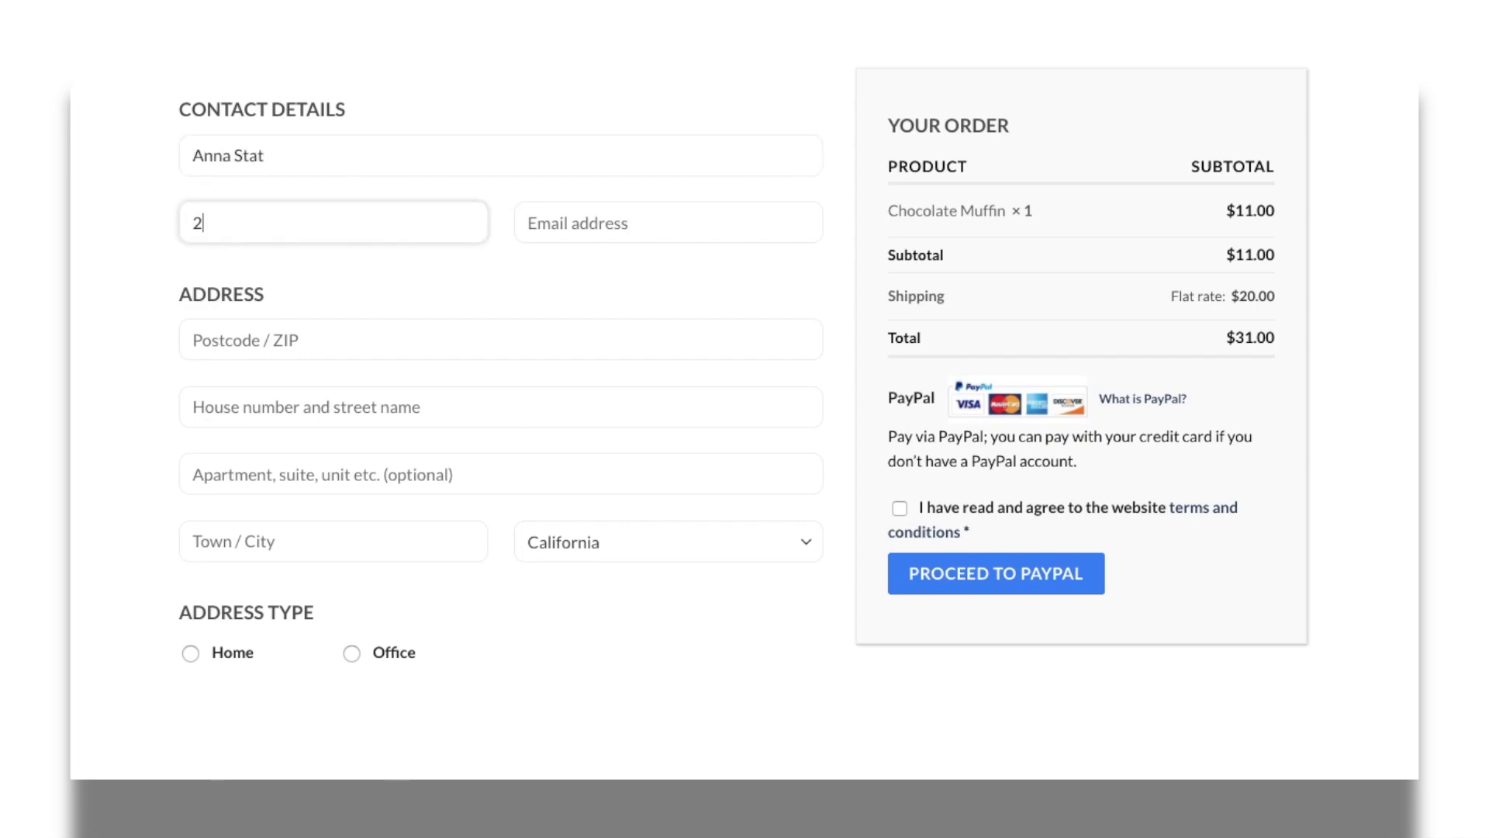
pyautogui.click(535, 239)
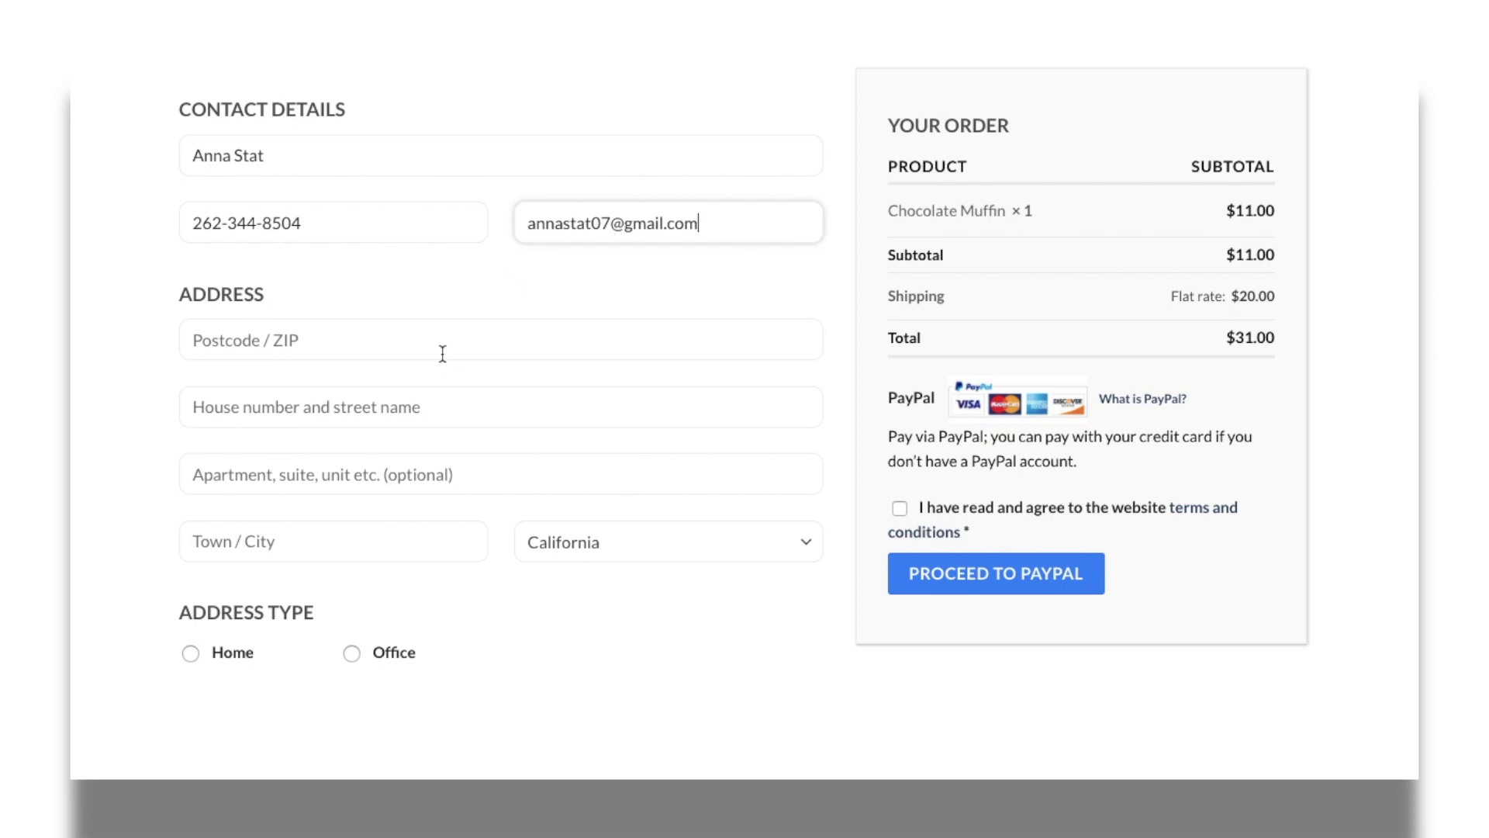
# - Fill in the customer's postcode, street address, apartment line, town and state
pyautogui.click(442, 354)
pyautogui.write('53012')
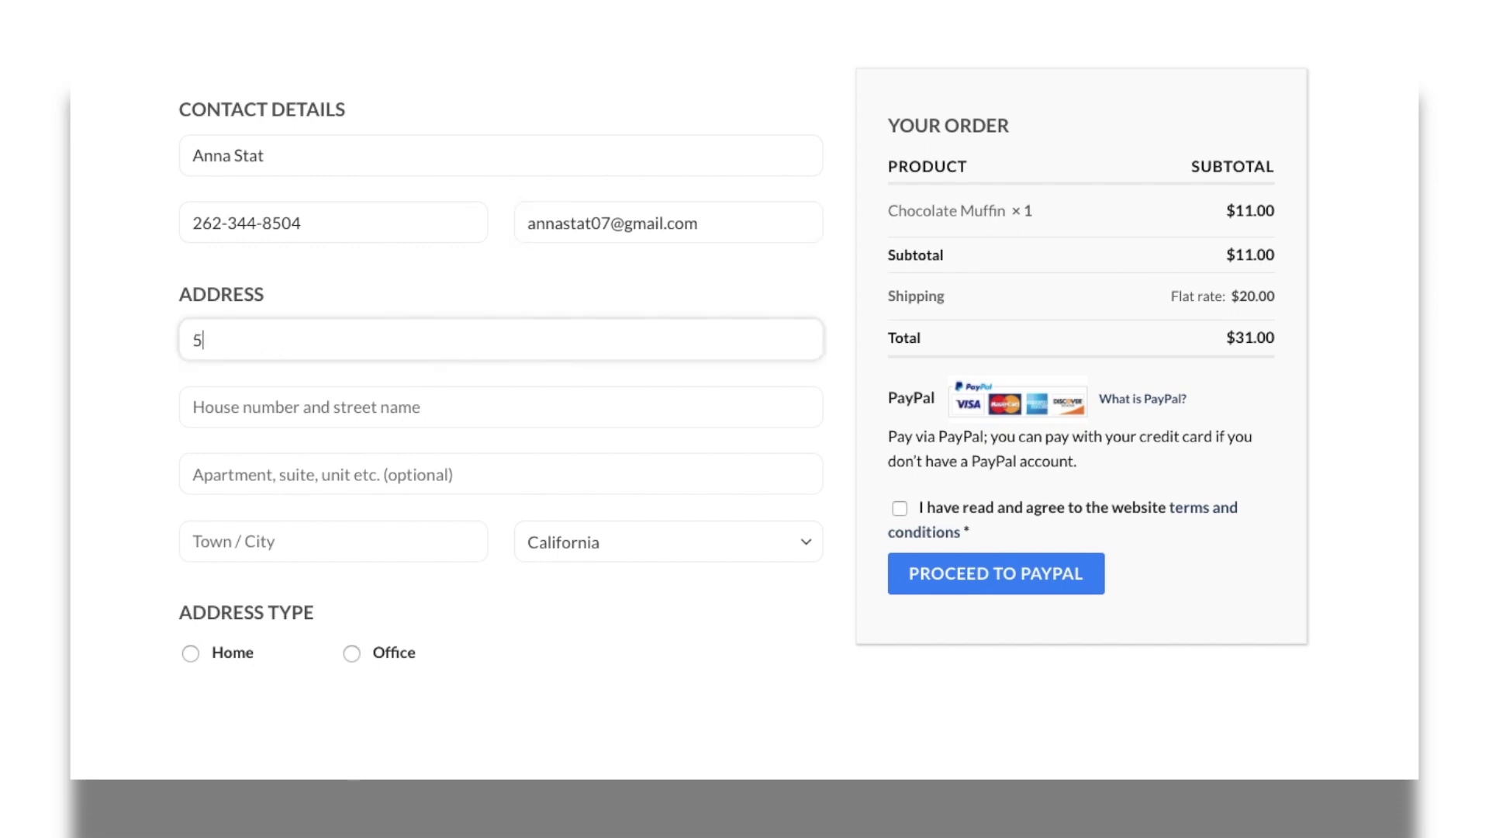
pyautogui.click(363, 416)
pyautogui.click(351, 474)
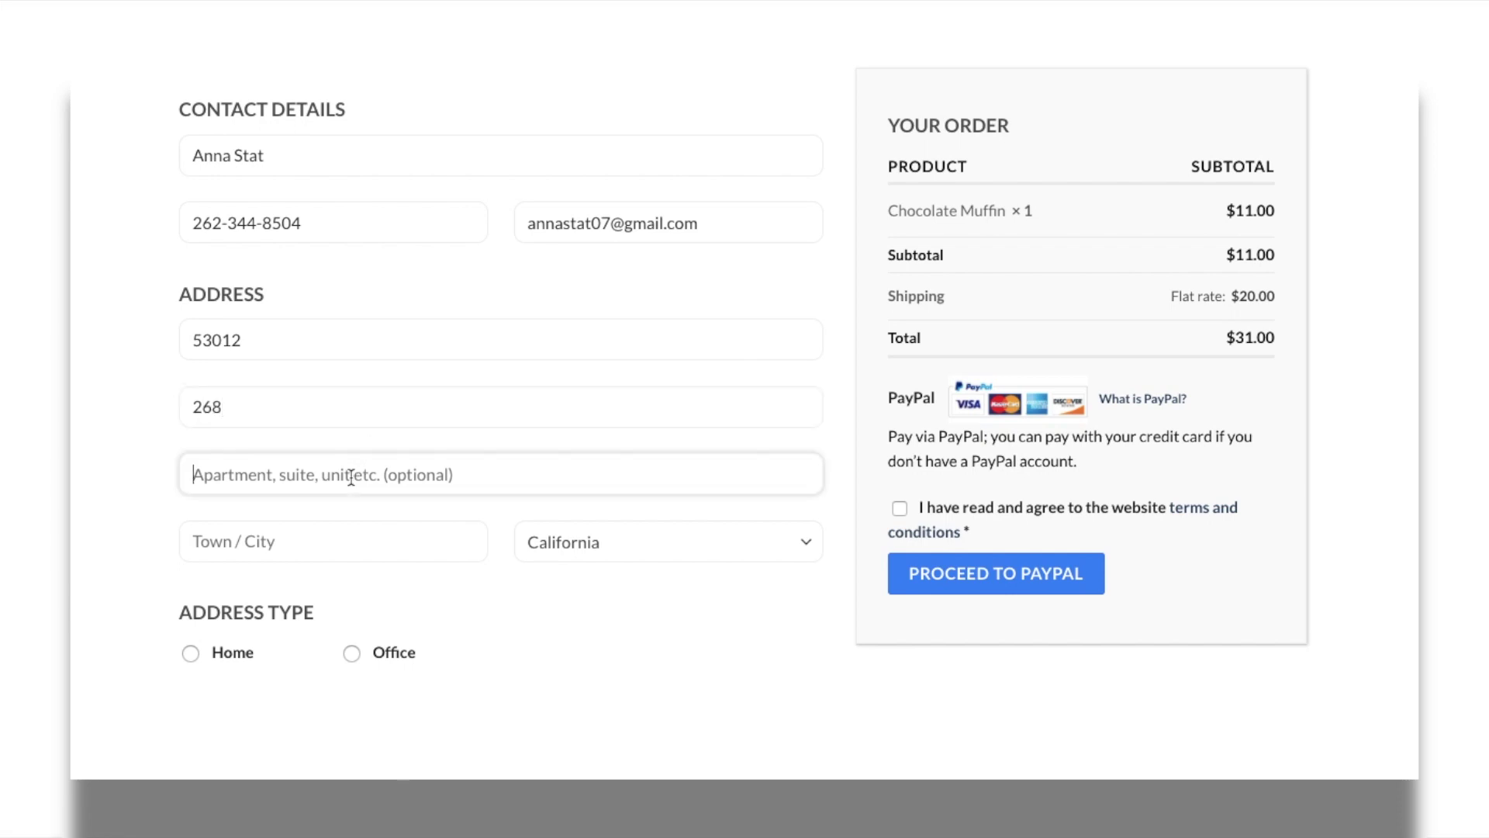
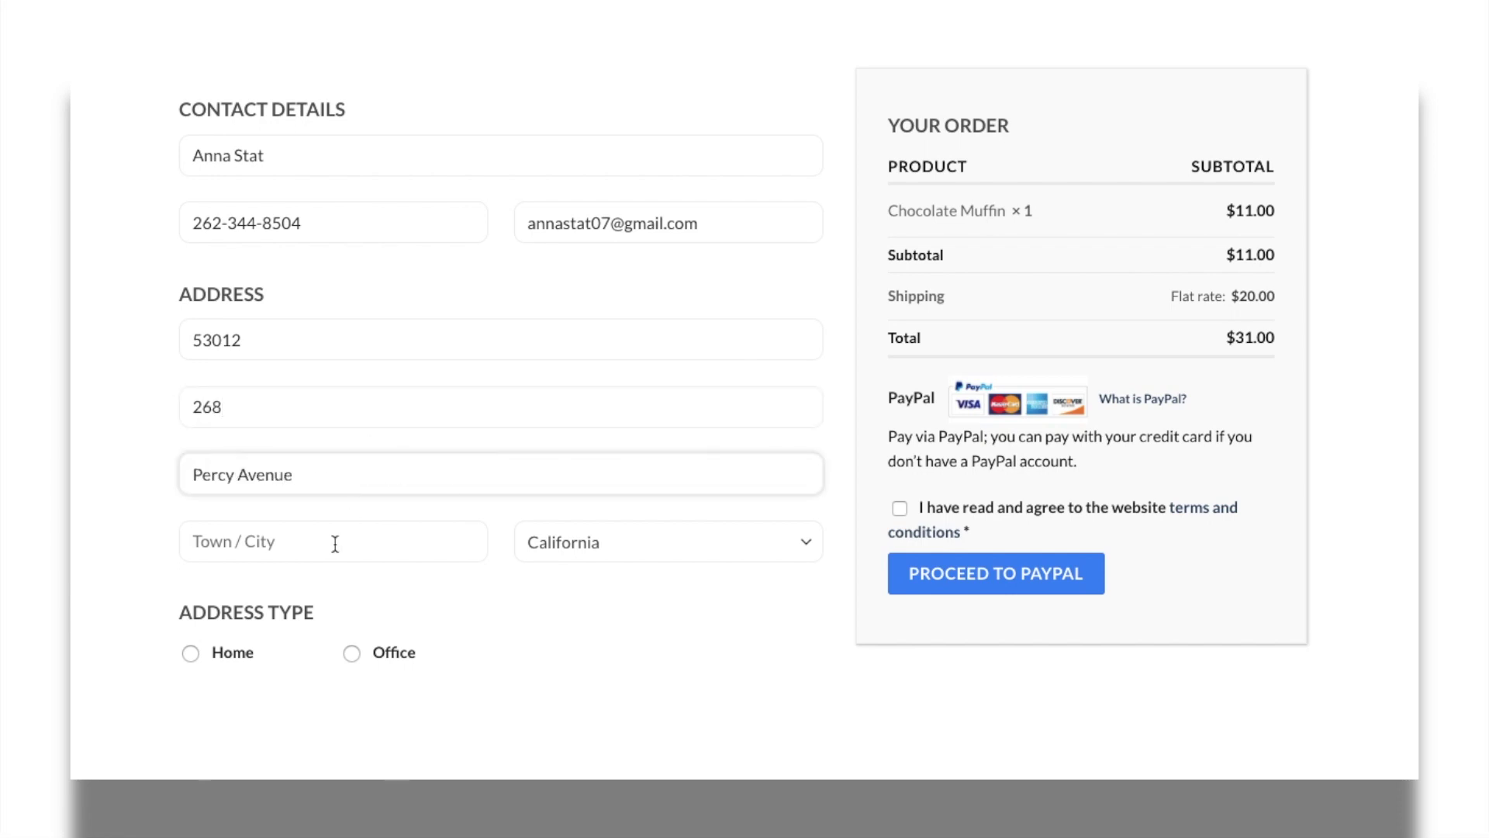
pyautogui.click(333, 545)
pyautogui.write('C')
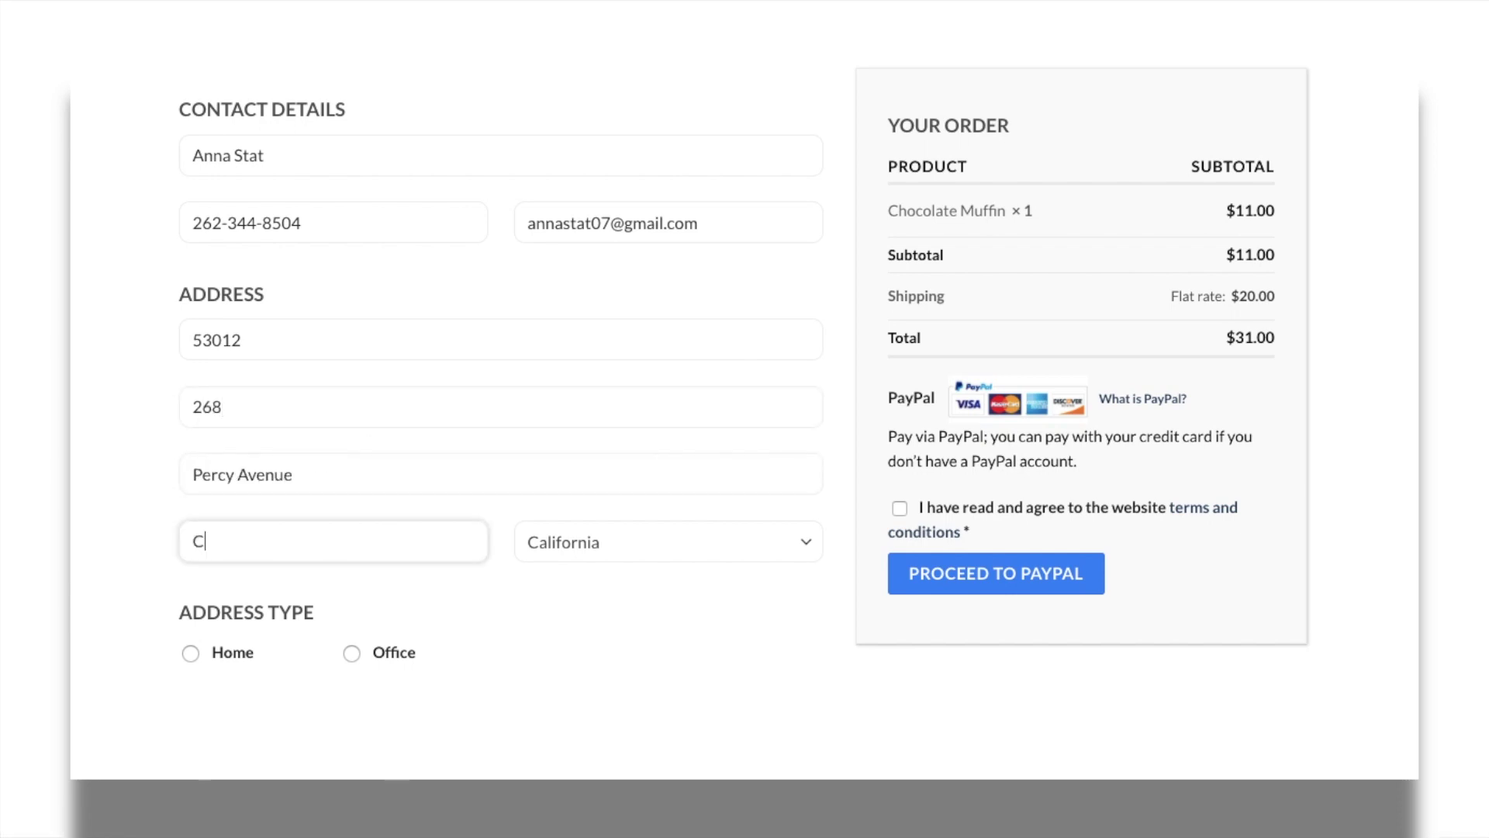
pyautogui.write('edaburg')
pyautogui.click(588, 547)
pyautogui.scroll(-15, 598, 498)
pyautogui.scroll(-3, 596, 499)
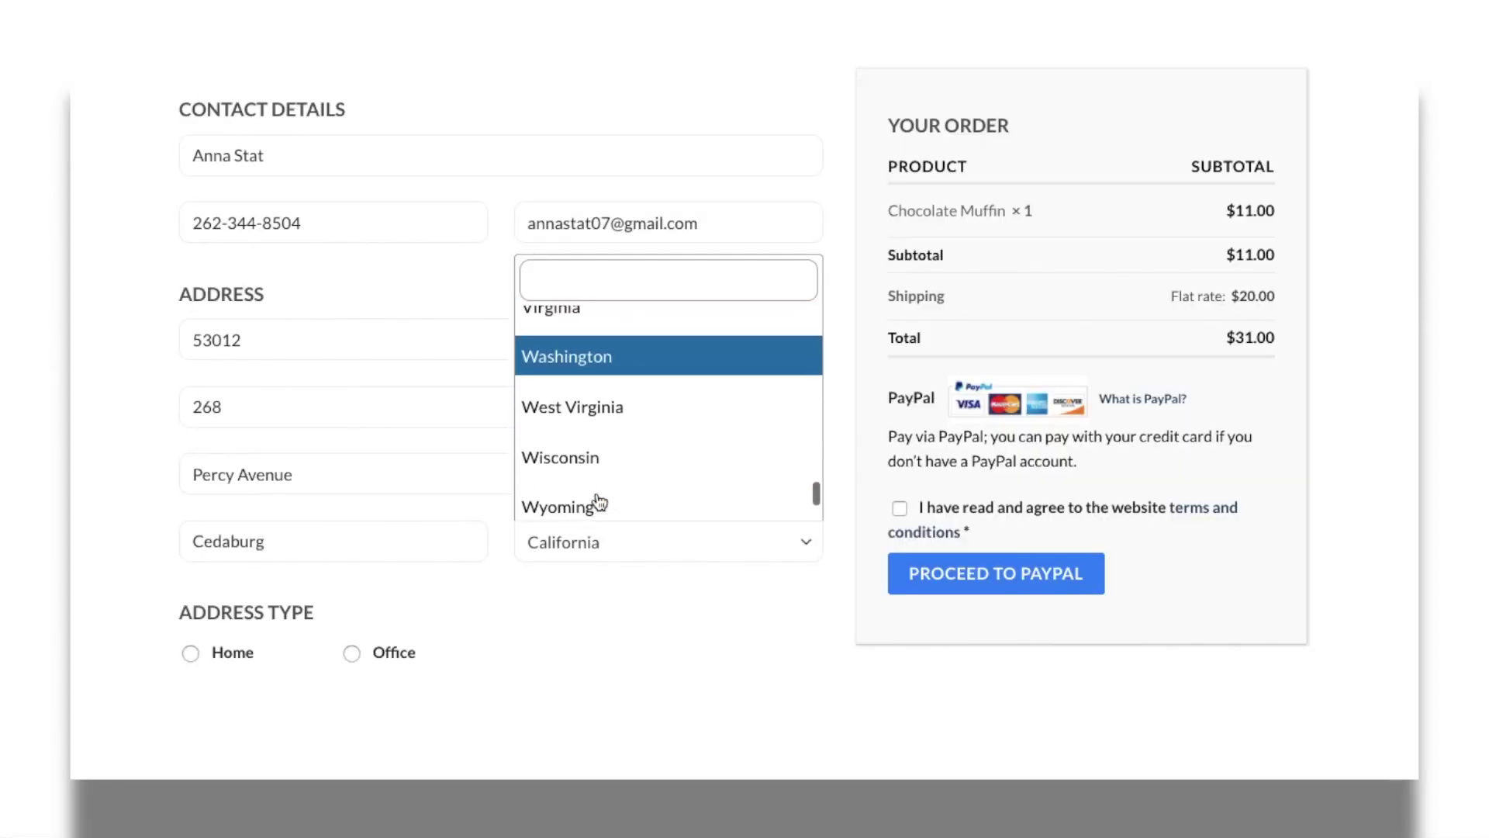
pyautogui.click(594, 464)
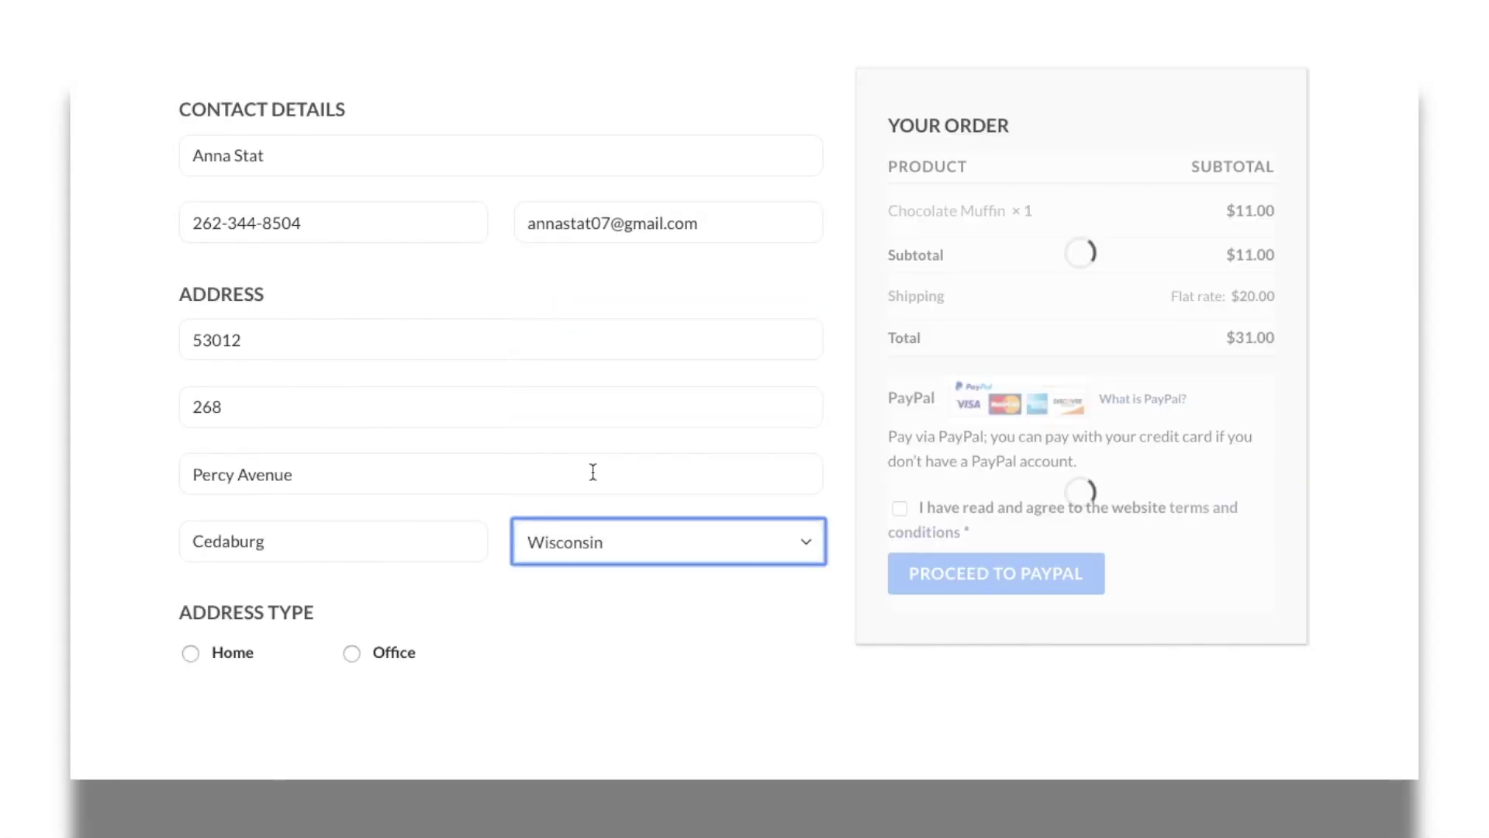
# - Set address type to Office, open Saturday and Sunday, and accept the terms
pyautogui.click(352, 654)
pyautogui.click(191, 701)
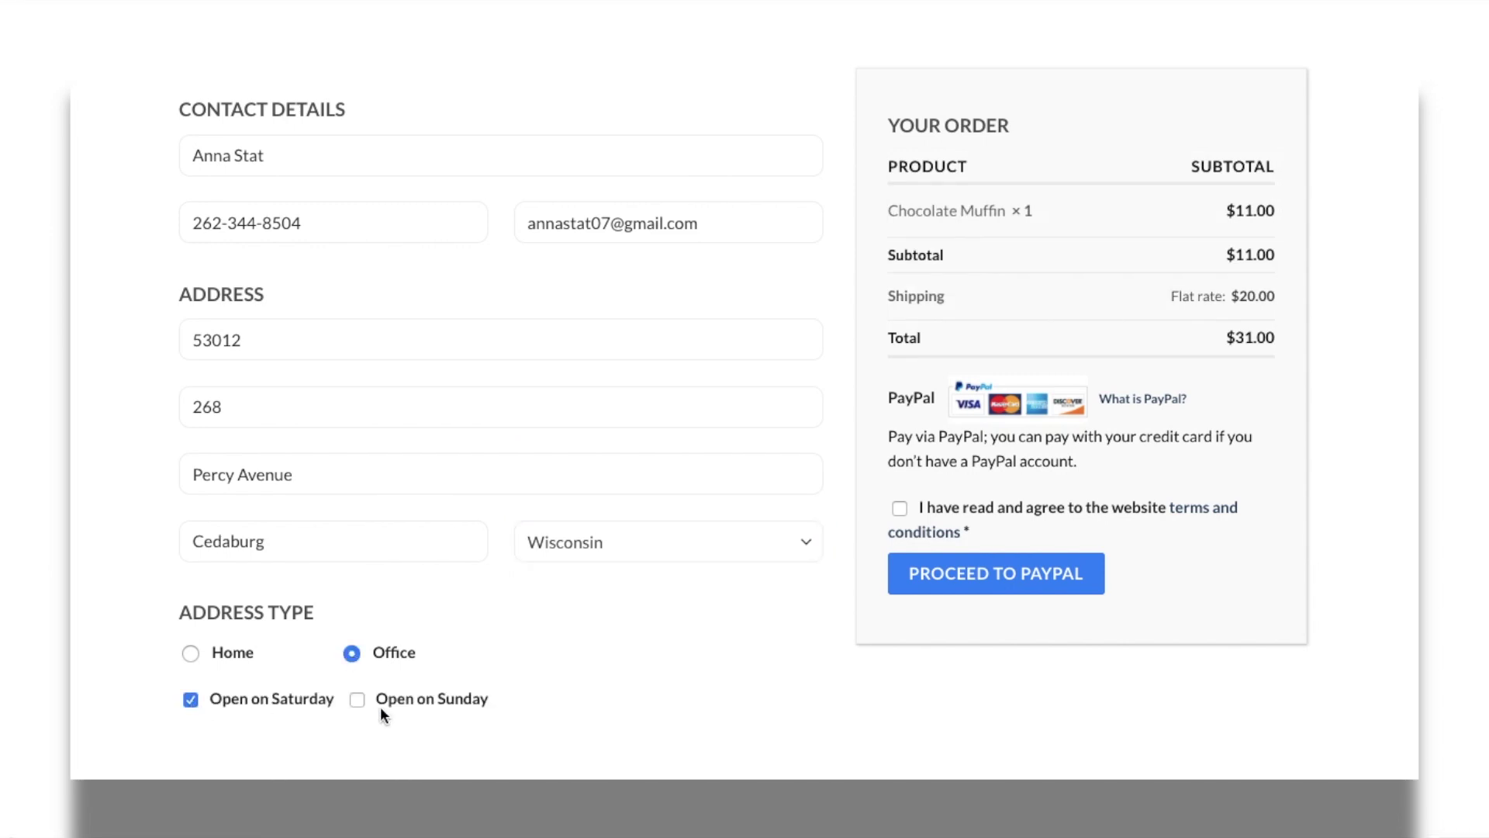
pyautogui.click(358, 700)
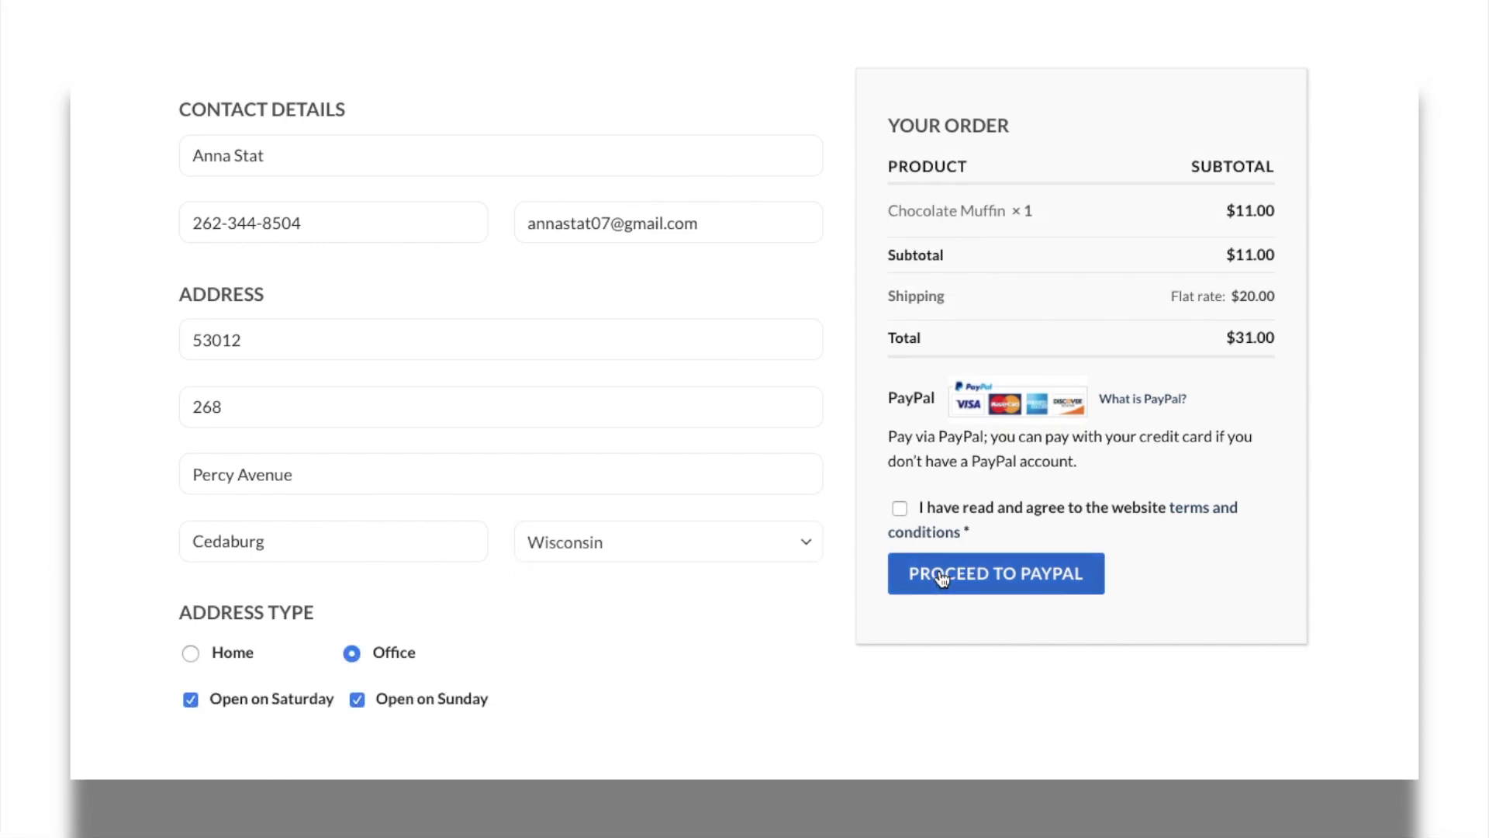
pyautogui.click(899, 508)
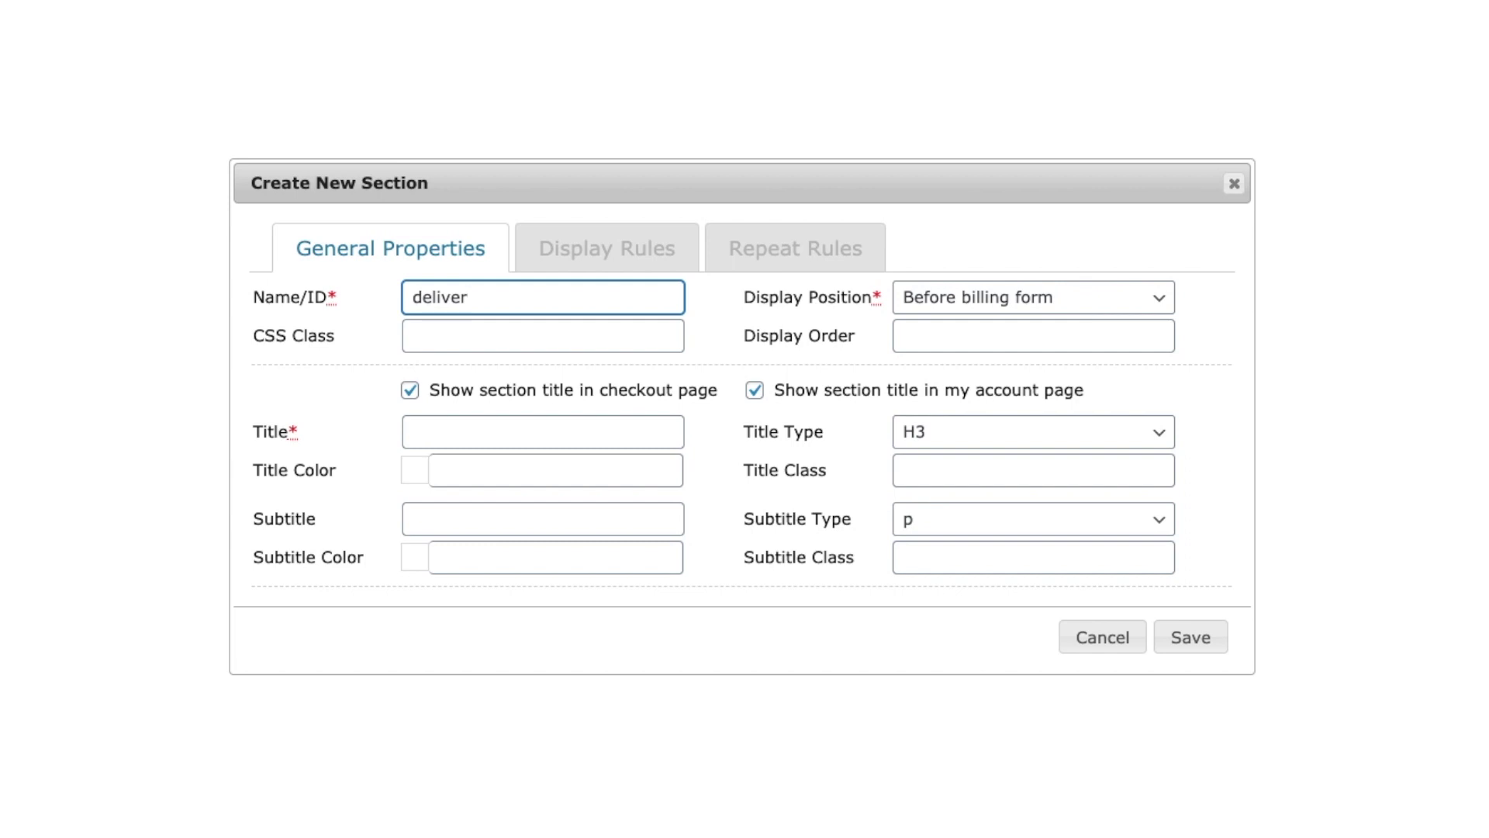
# - Name the new section delivery_instructions, title it 'Delivery instructions', and open Display Position choices
pyautogui.write('_instructions')
pyautogui.click(417, 432)
pyautogui.write('De')
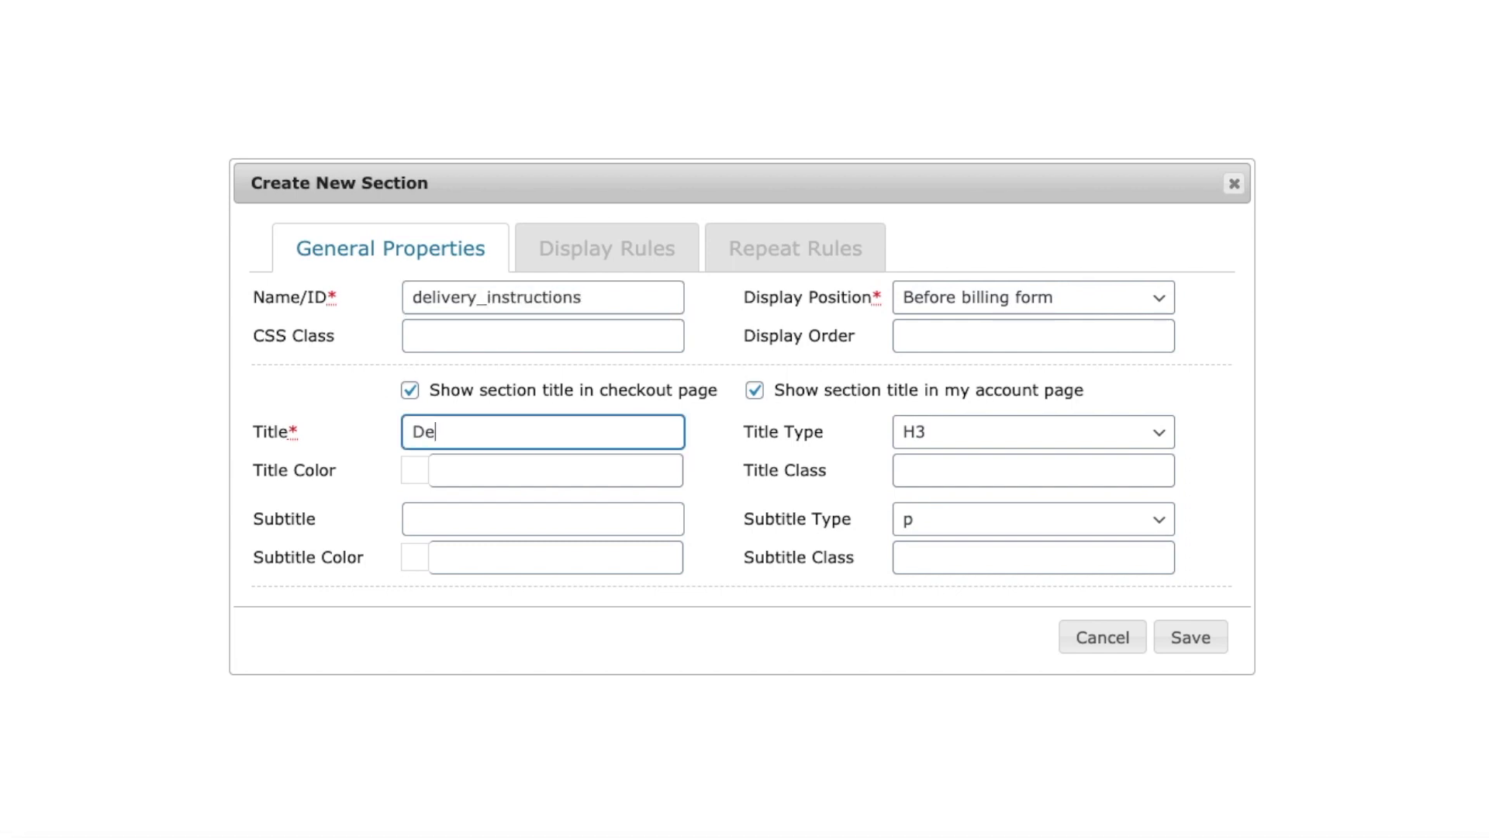
pyautogui.write('livery instructions')
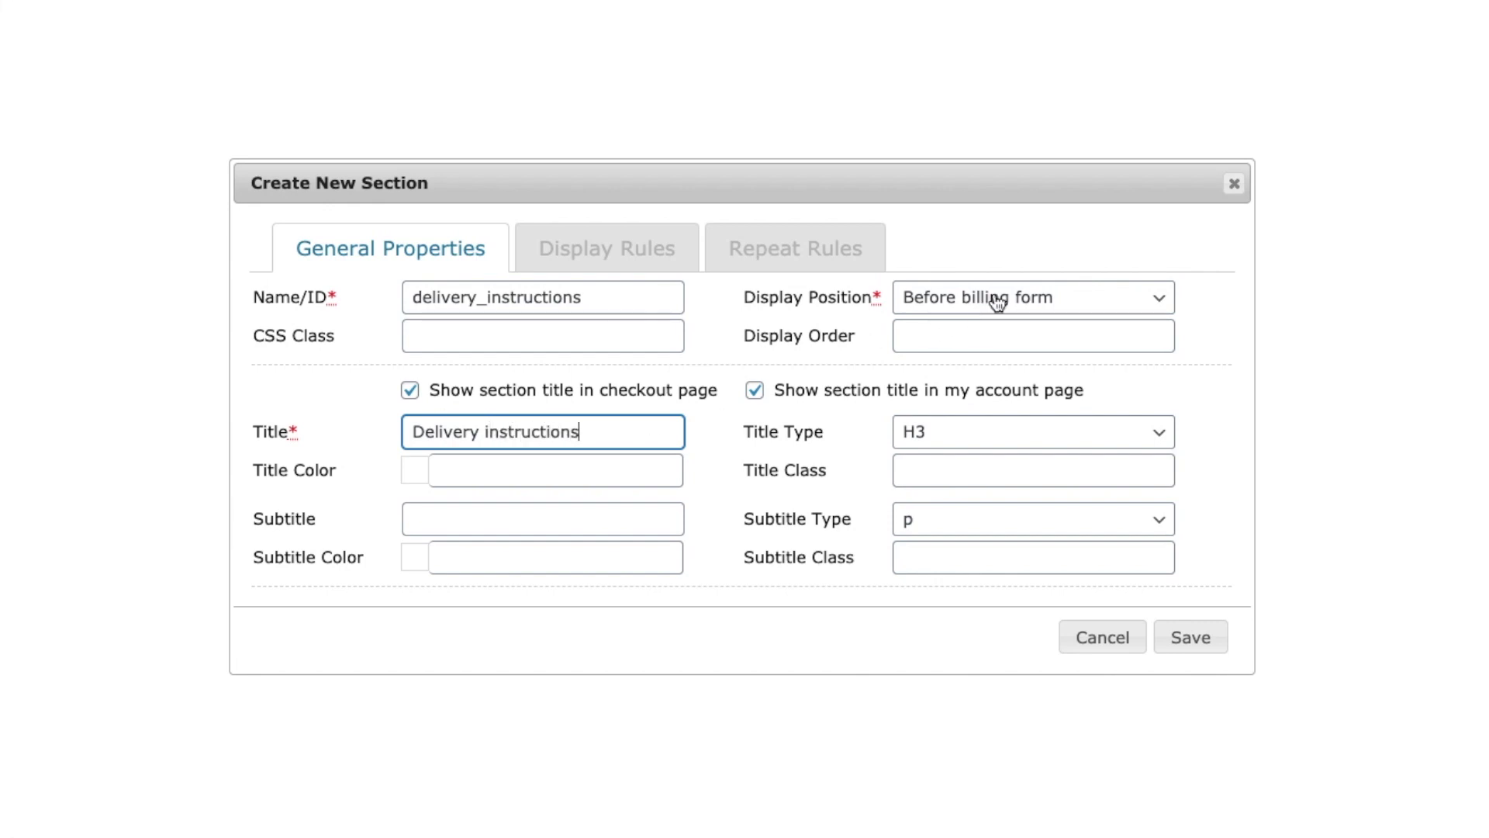
pyautogui.click(1159, 304)
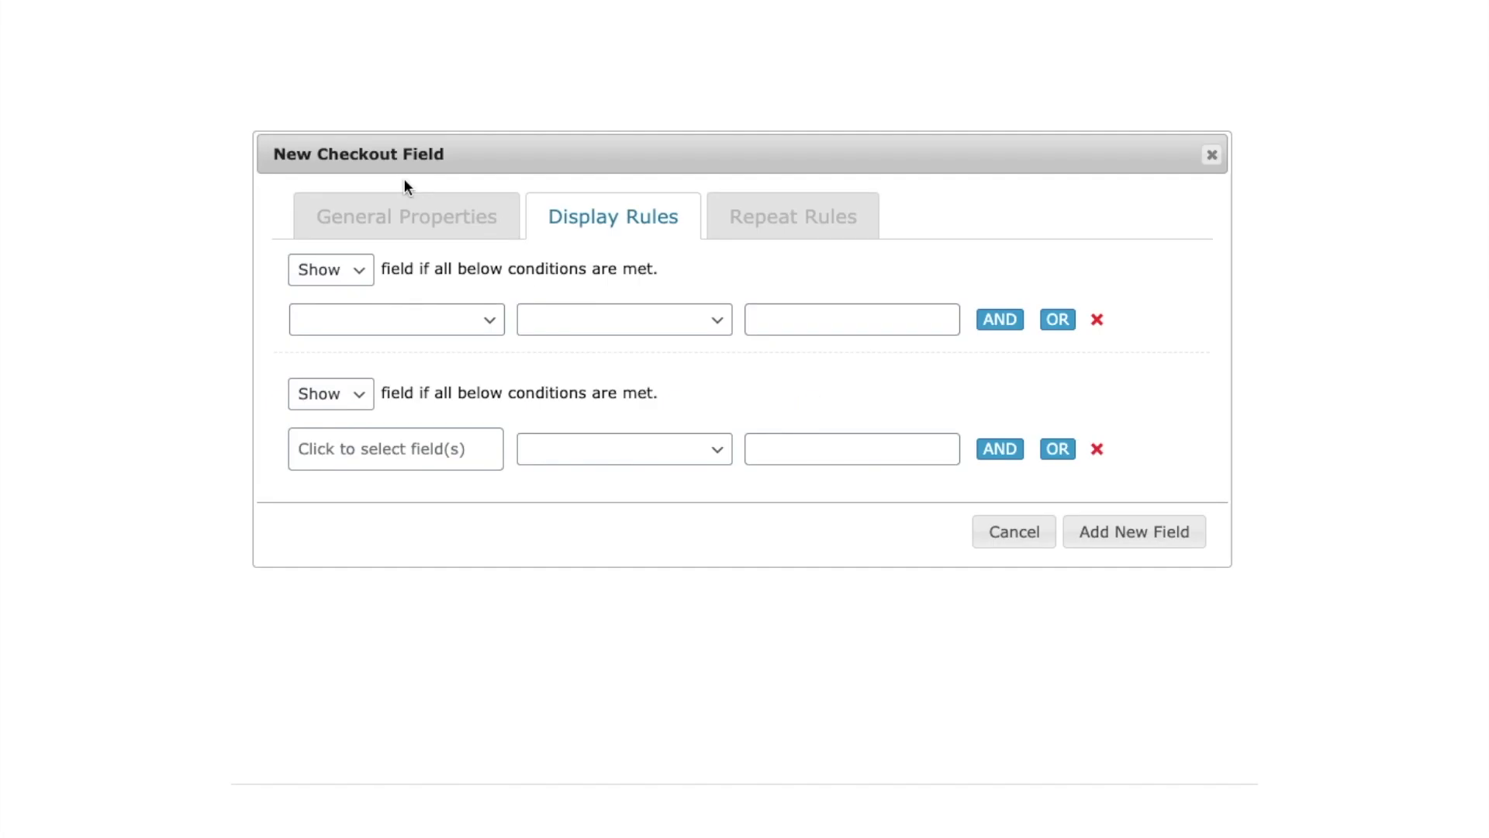
# - Add a Cart contains > Product > Chocolate Muffin display condition
pyautogui.click(479, 324)
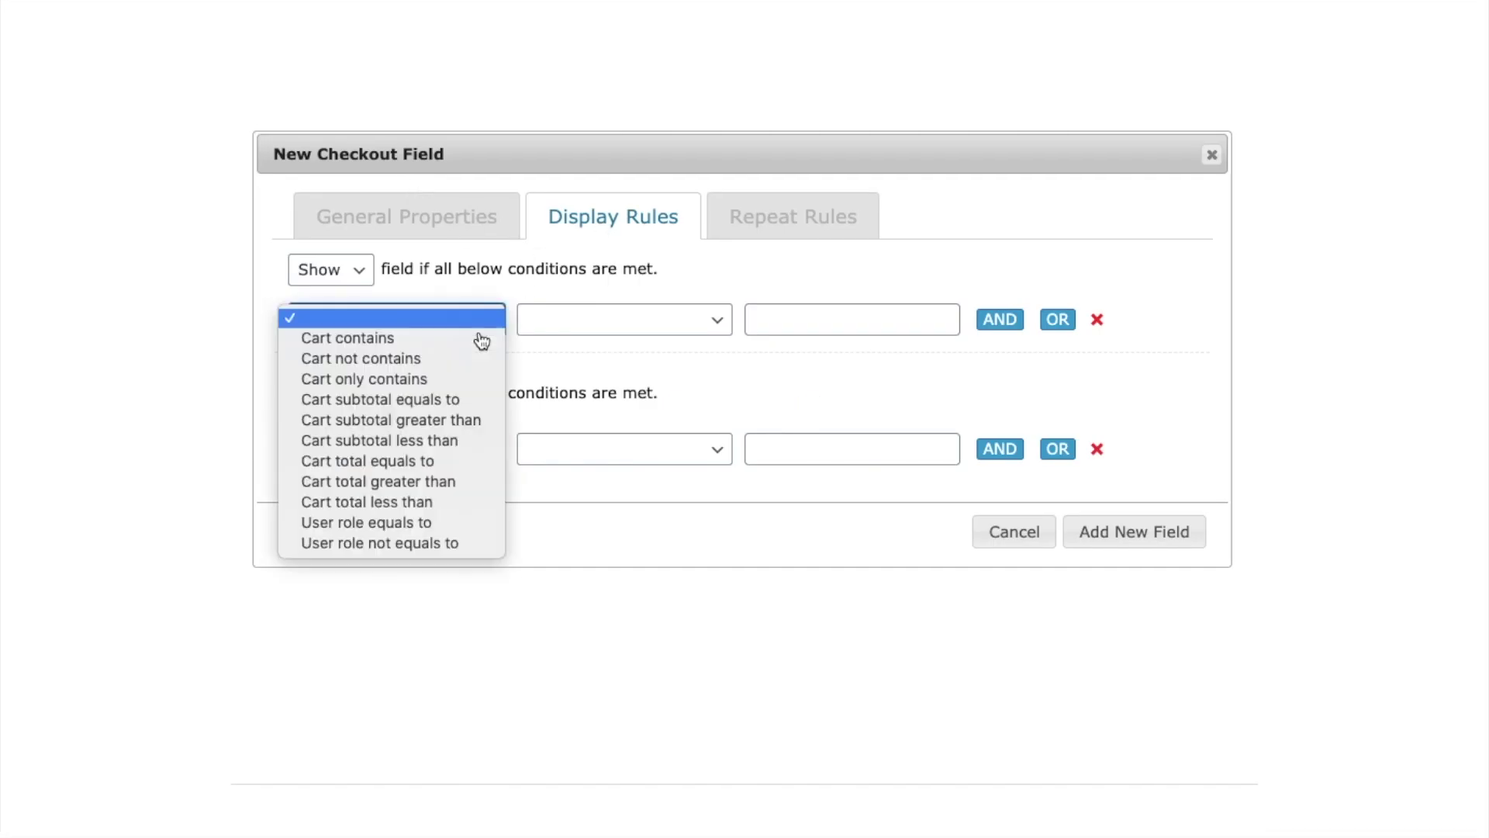
pyautogui.click(474, 341)
pyautogui.click(698, 324)
pyautogui.click(697, 338)
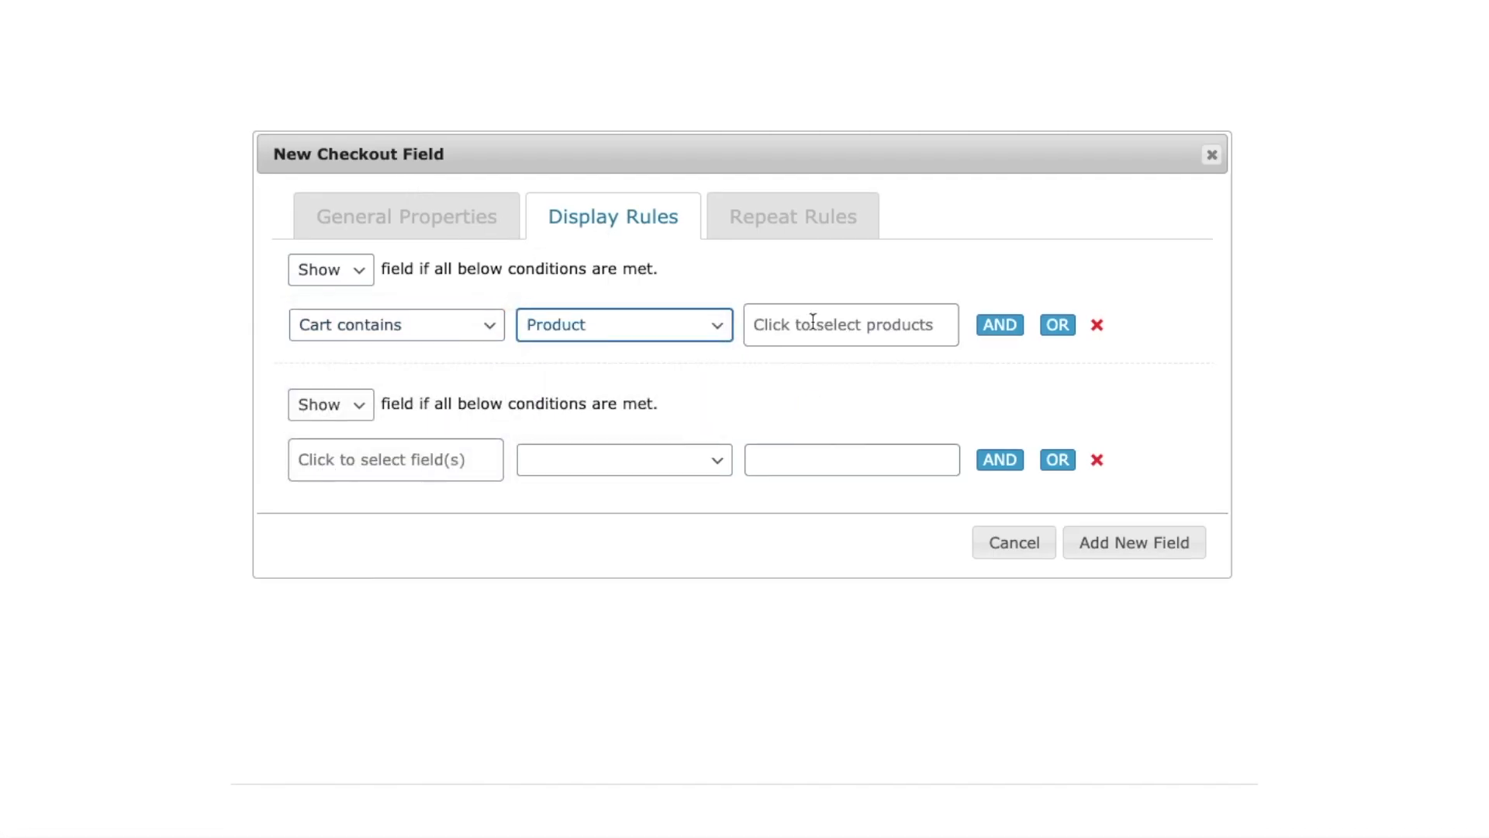
pyautogui.click(812, 322)
pyautogui.click(806, 367)
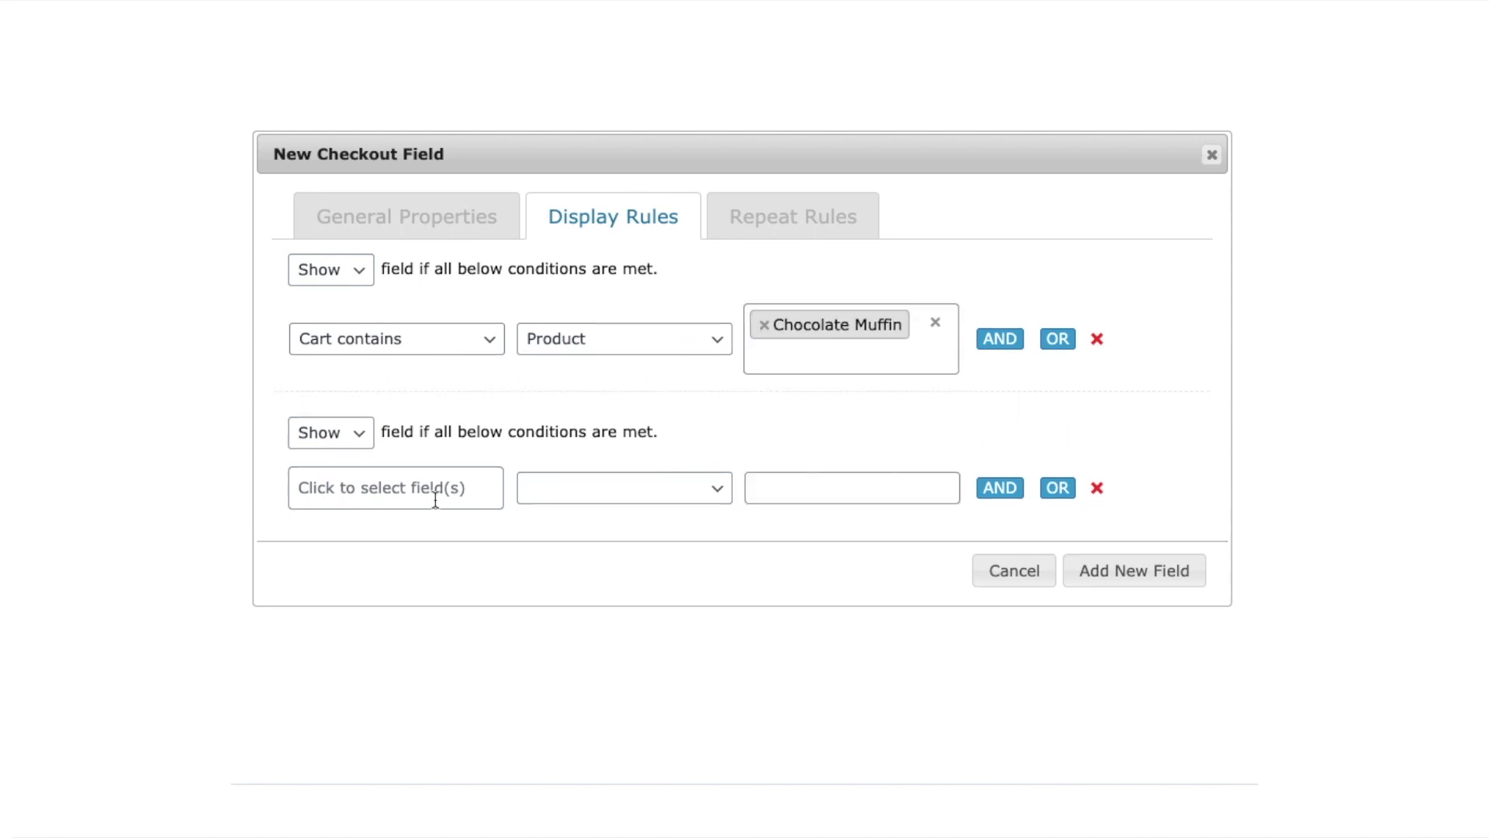
# - Add a second rule: CONTACT DETAILS Value equals to 'office'
pyautogui.click(435, 501)
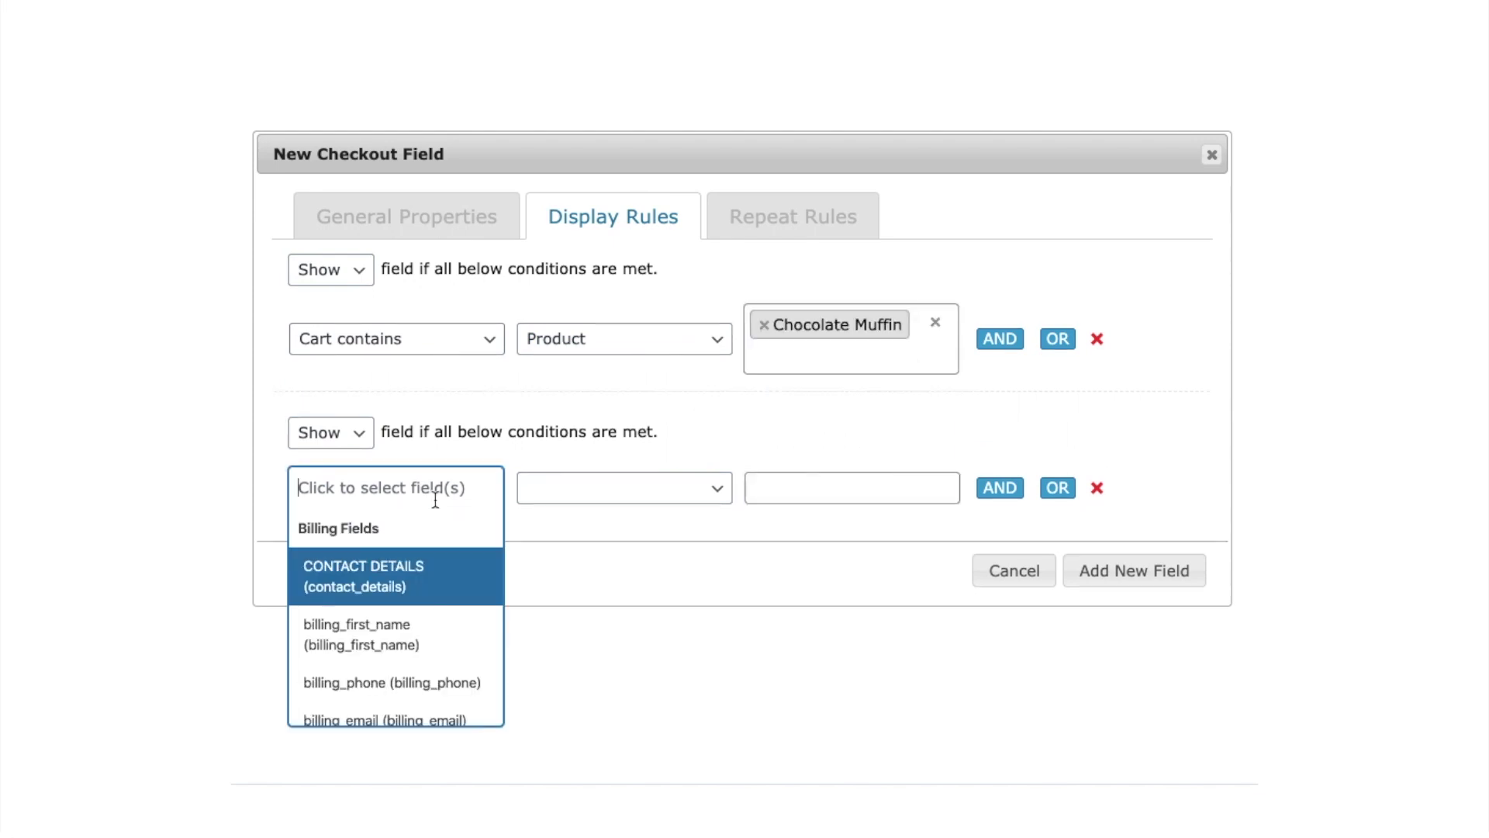
pyautogui.click(417, 591)
pyautogui.click(599, 530)
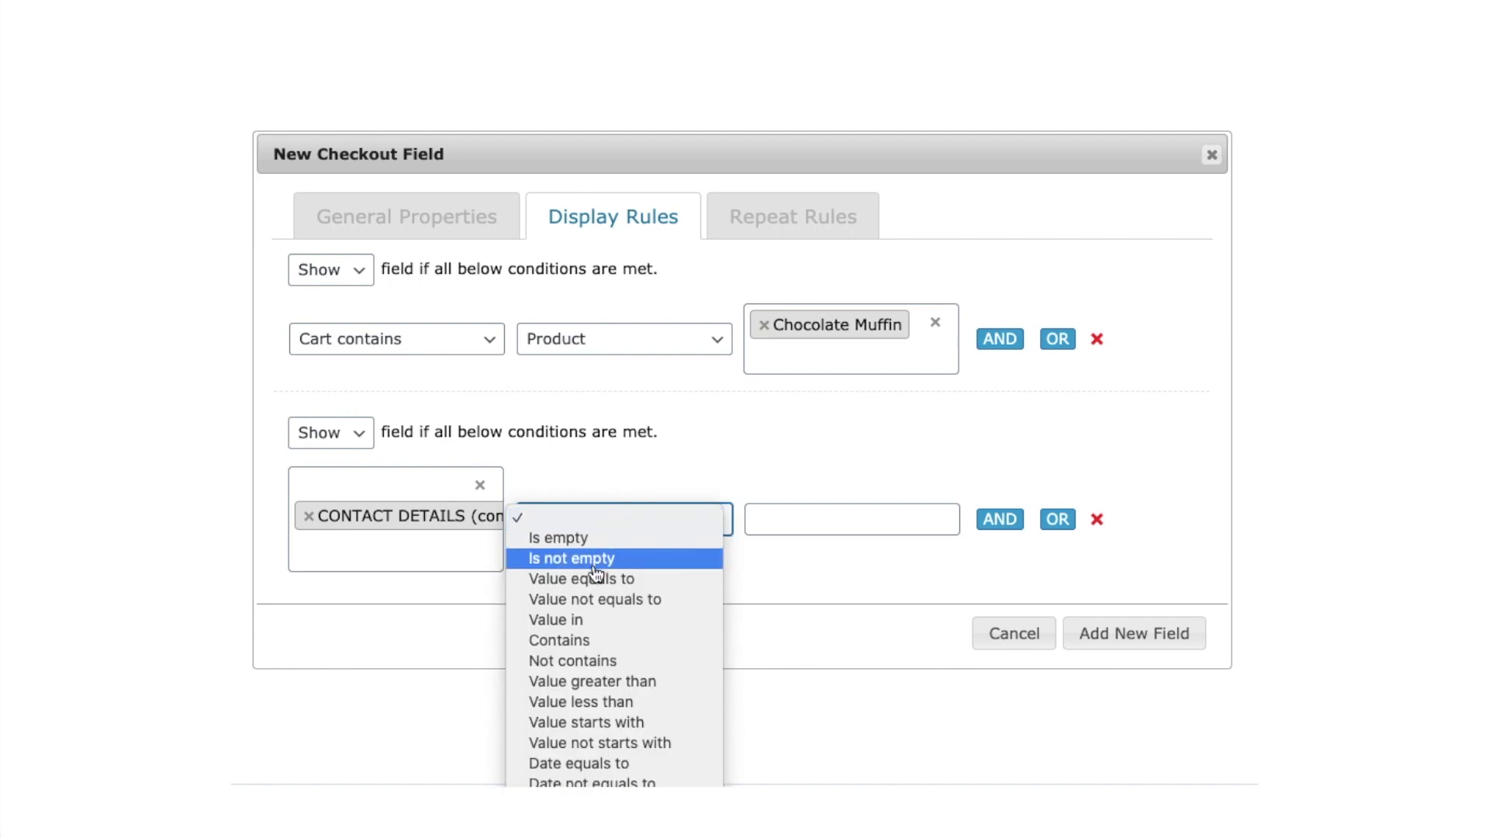
pyautogui.click(598, 575)
pyautogui.click(764, 522)
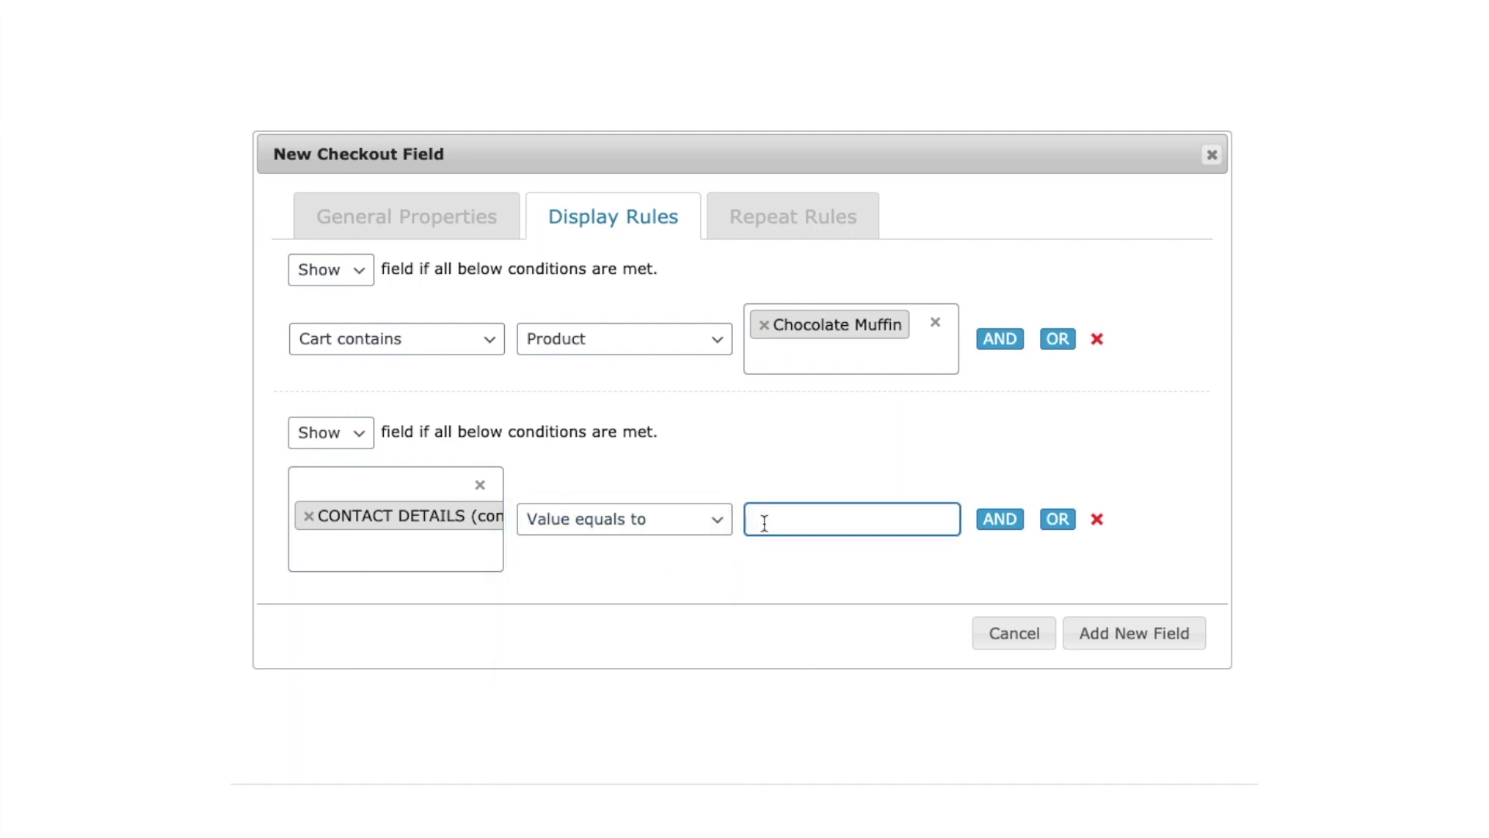
pyautogui.write('office')
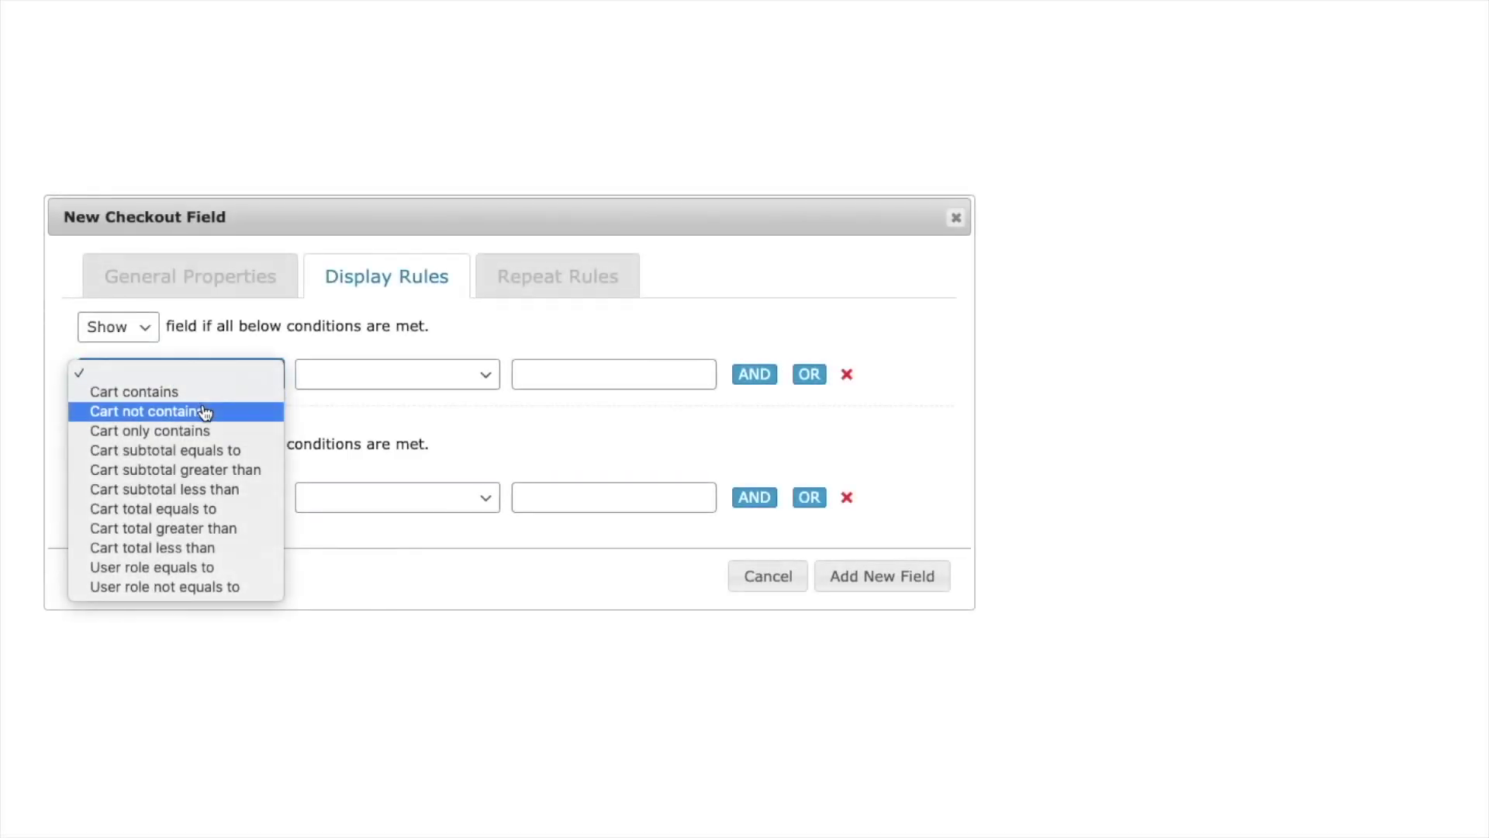
# - Review the Cart contains item types and User role equals to role choices, scrolling toward Payment Method
pyautogui.click(203, 394)
pyautogui.click(482, 380)
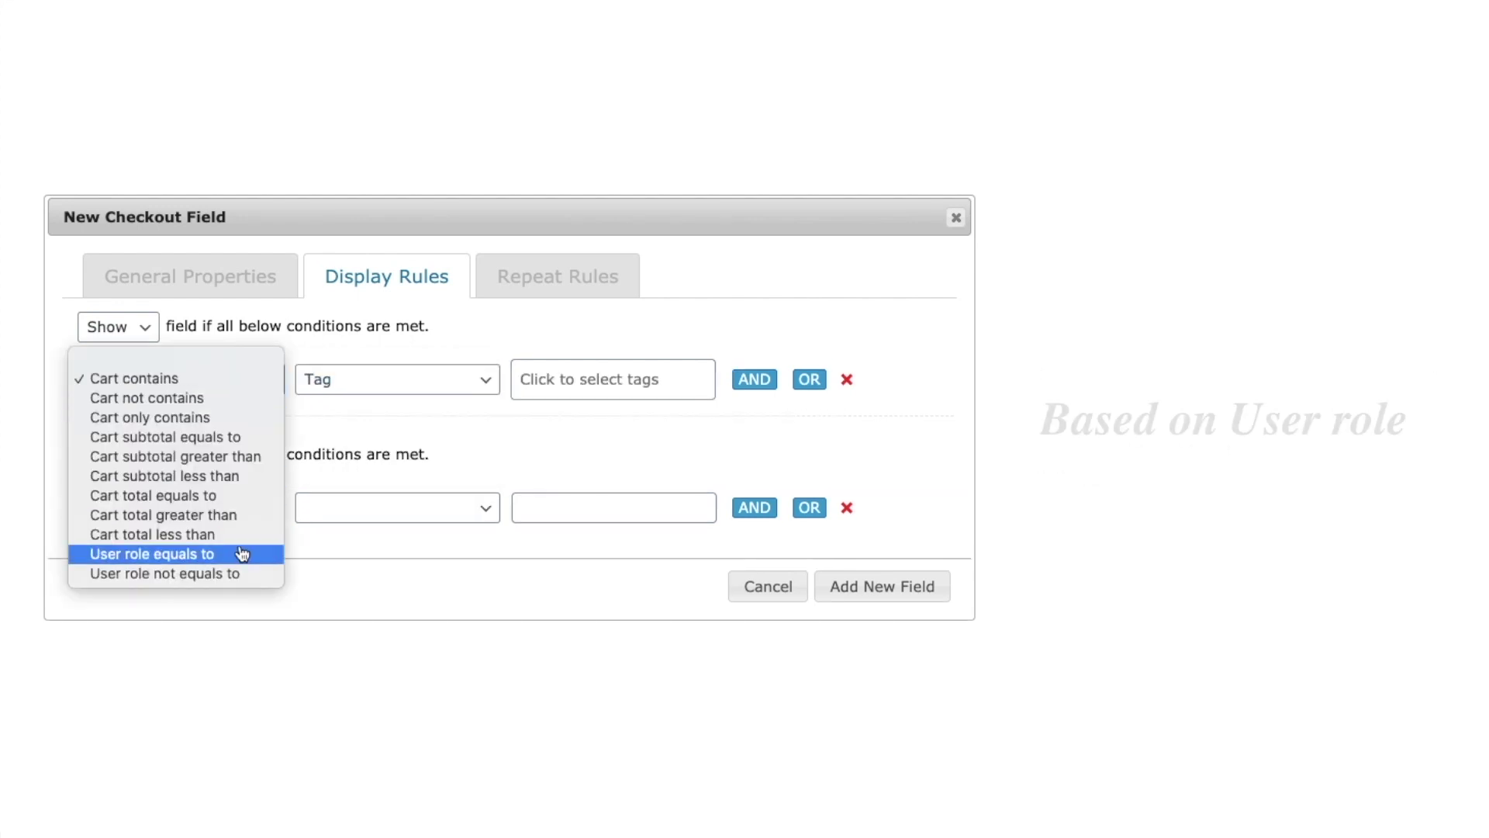
pyautogui.click(475, 551)
pyautogui.click(532, 390)
pyautogui.scroll(-2, 548, 575)
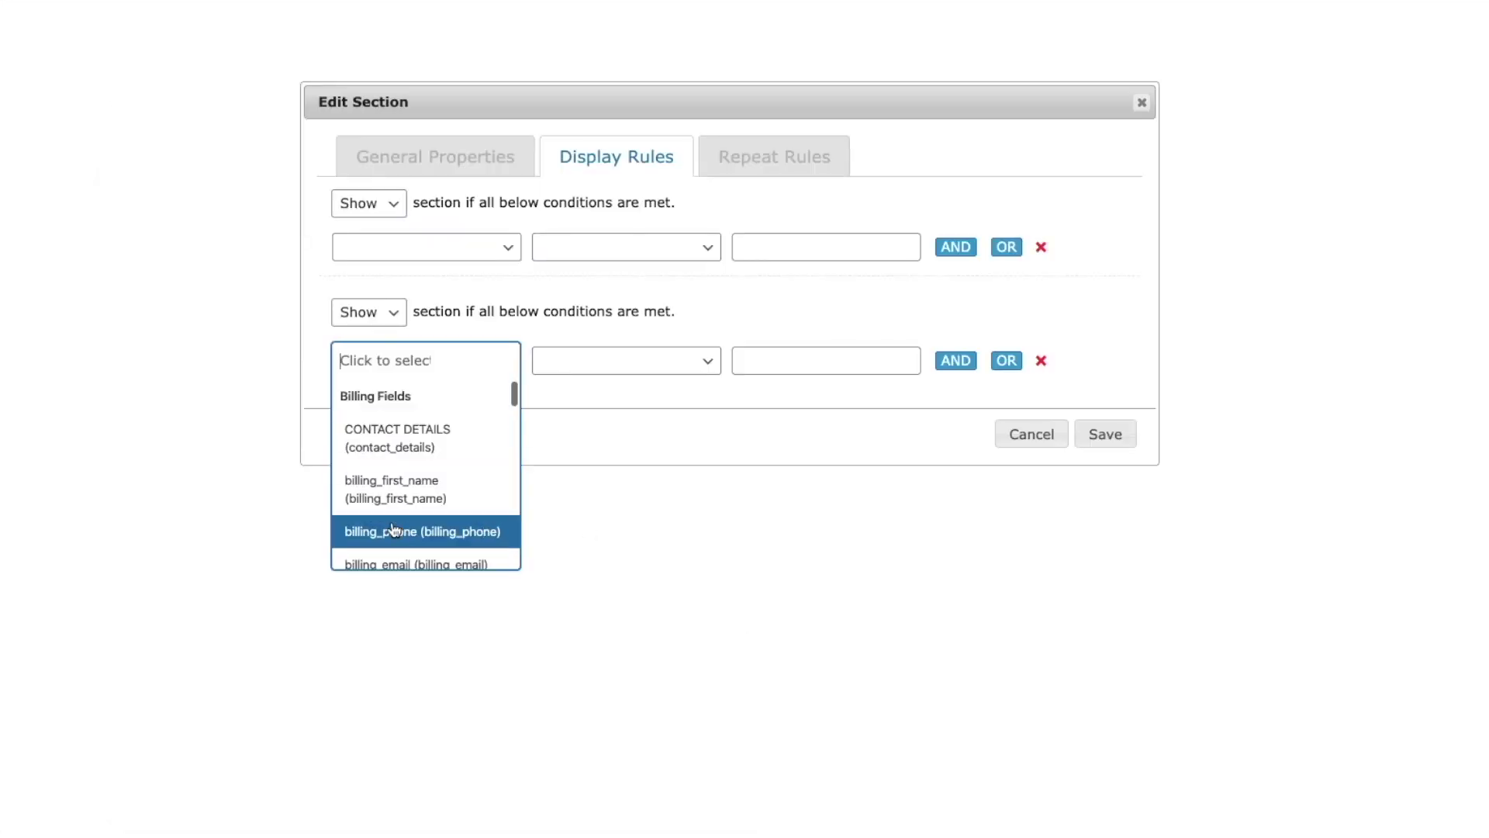
pyautogui.scroll(-10, 394, 527)
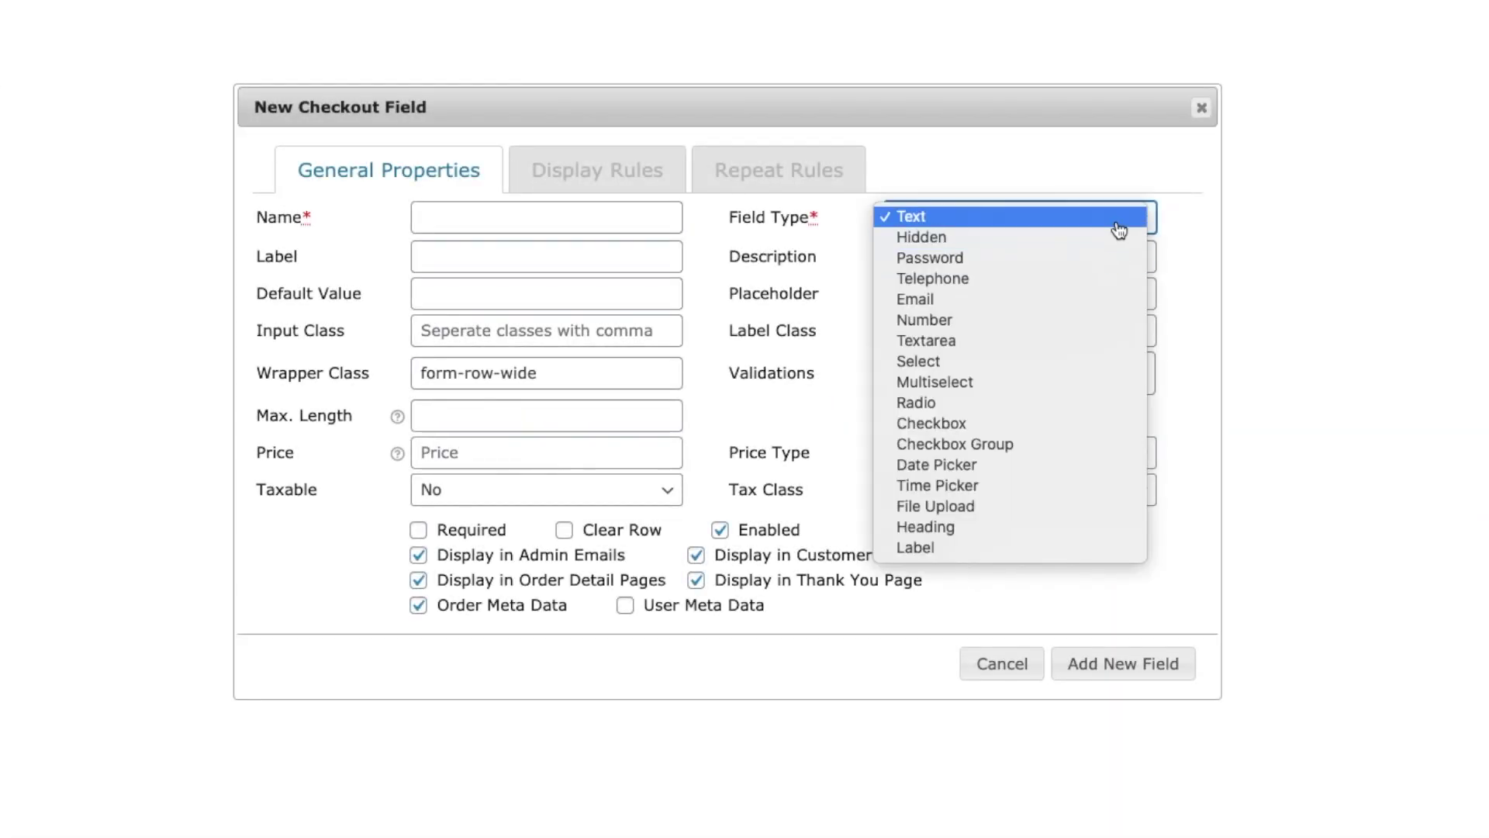
# - Change the field type from Text to Select and view the option price type choices
pyautogui.click(1121, 227)
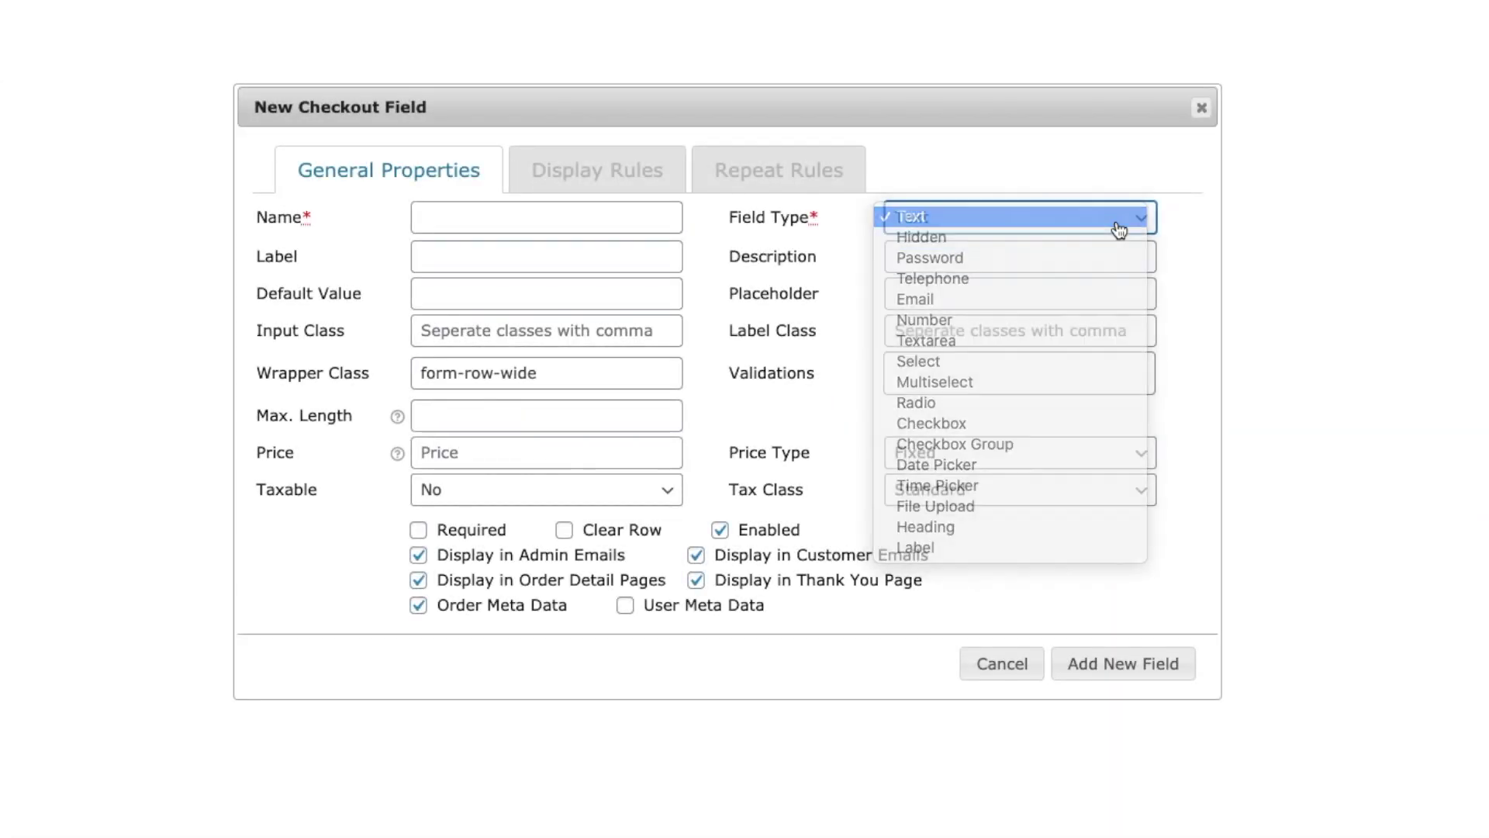
pyautogui.click(1140, 462)
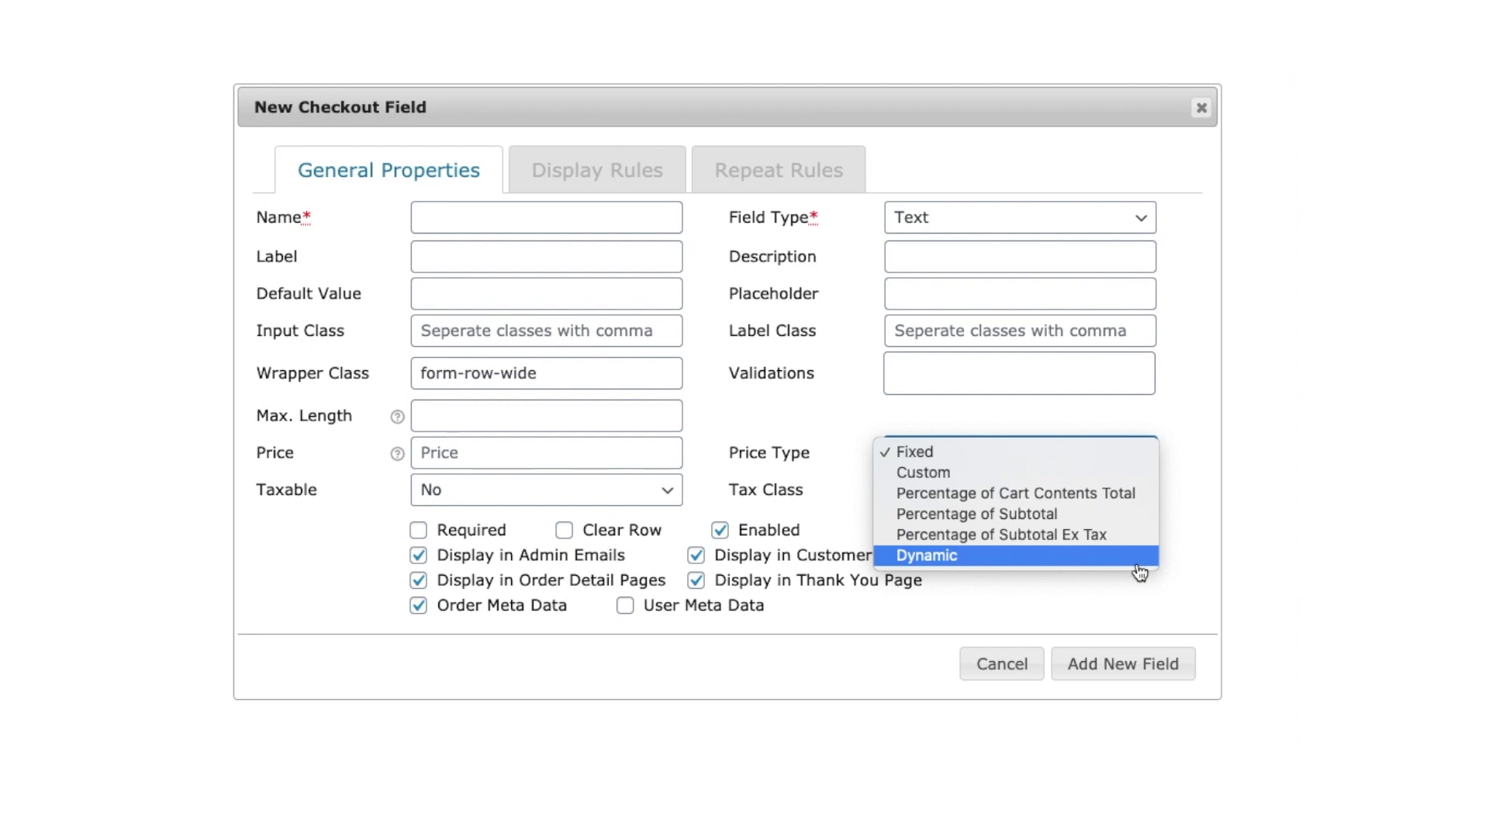
pyautogui.click(1215, 561)
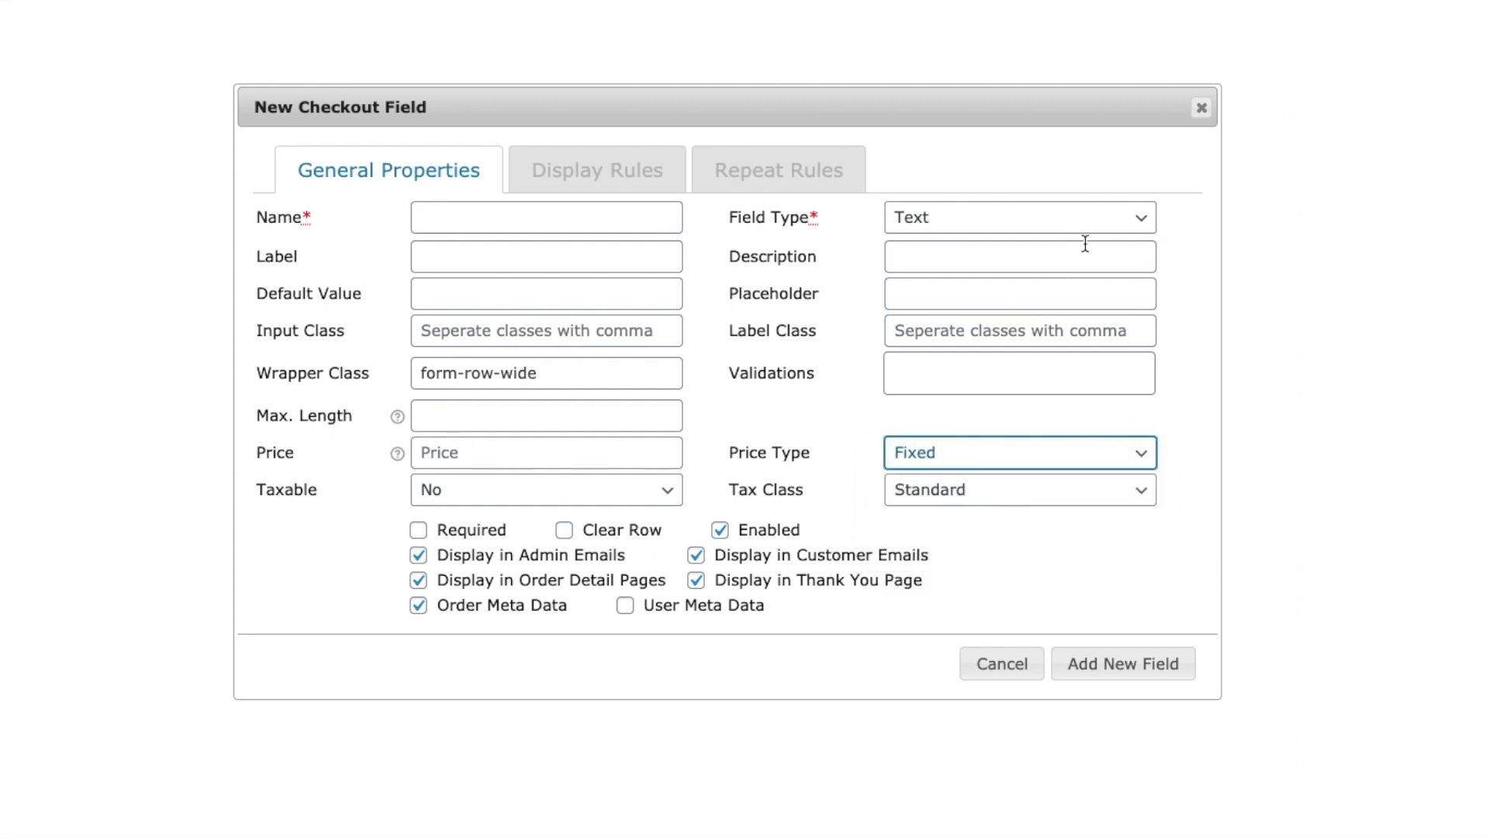
pyautogui.click(1122, 231)
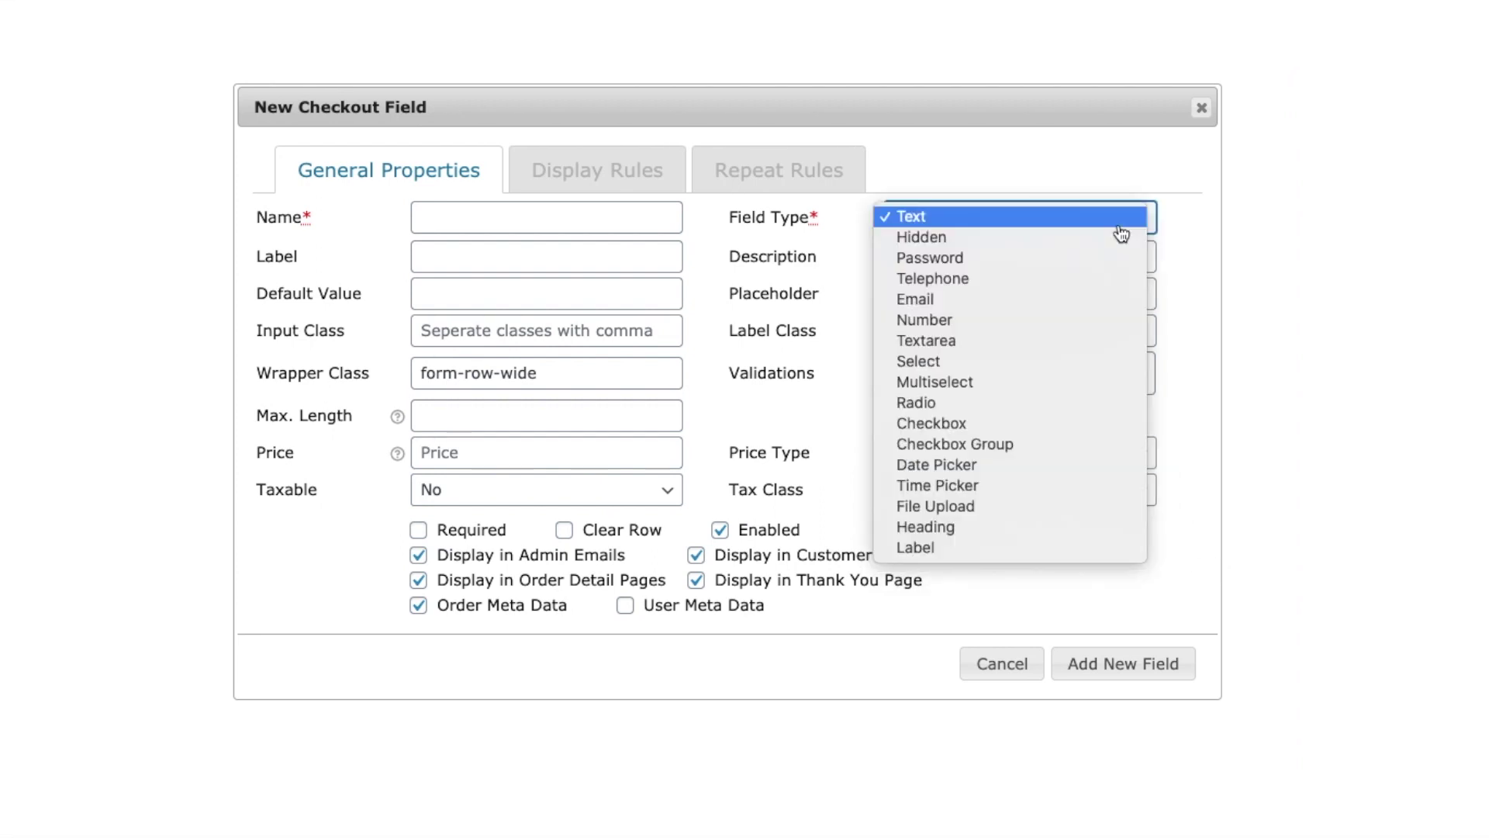
pyautogui.click(1084, 361)
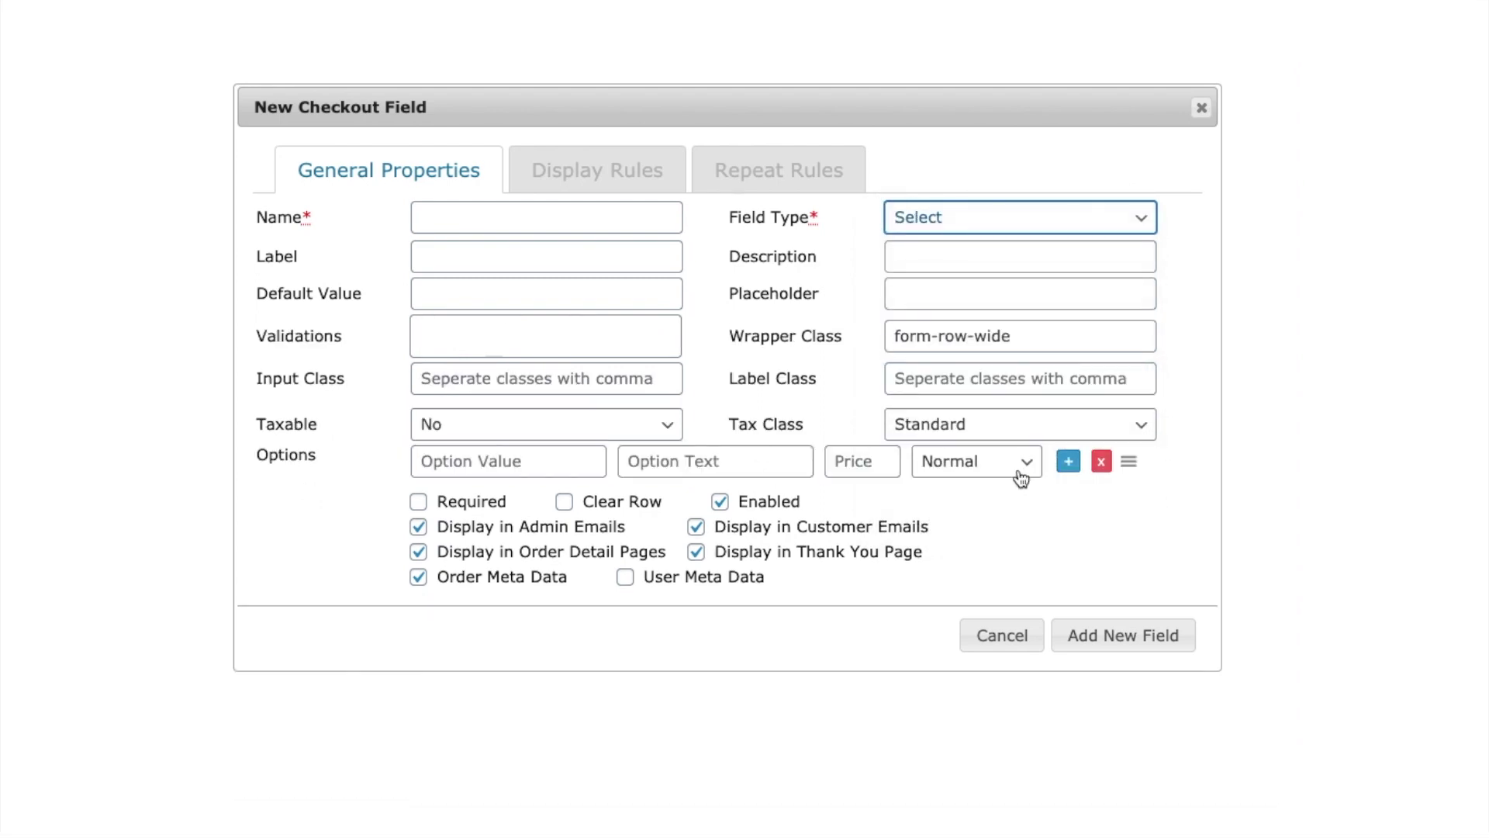
pyautogui.click(1021, 477)
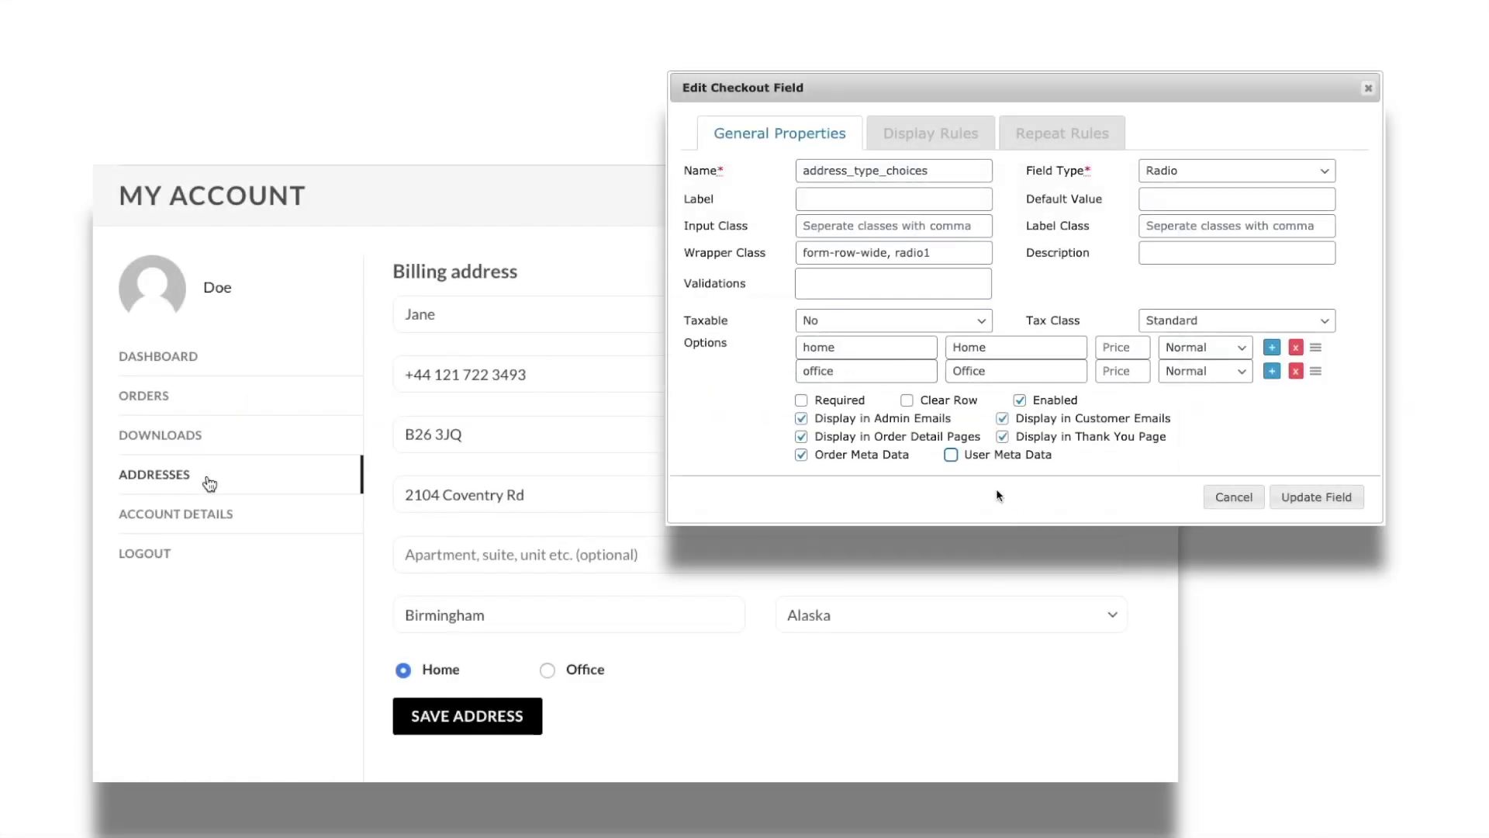
# - Save address type as User Meta Data, then set My Account address to Office, open Saturday and Sunday
pyautogui.click(951, 456)
pyautogui.click(548, 670)
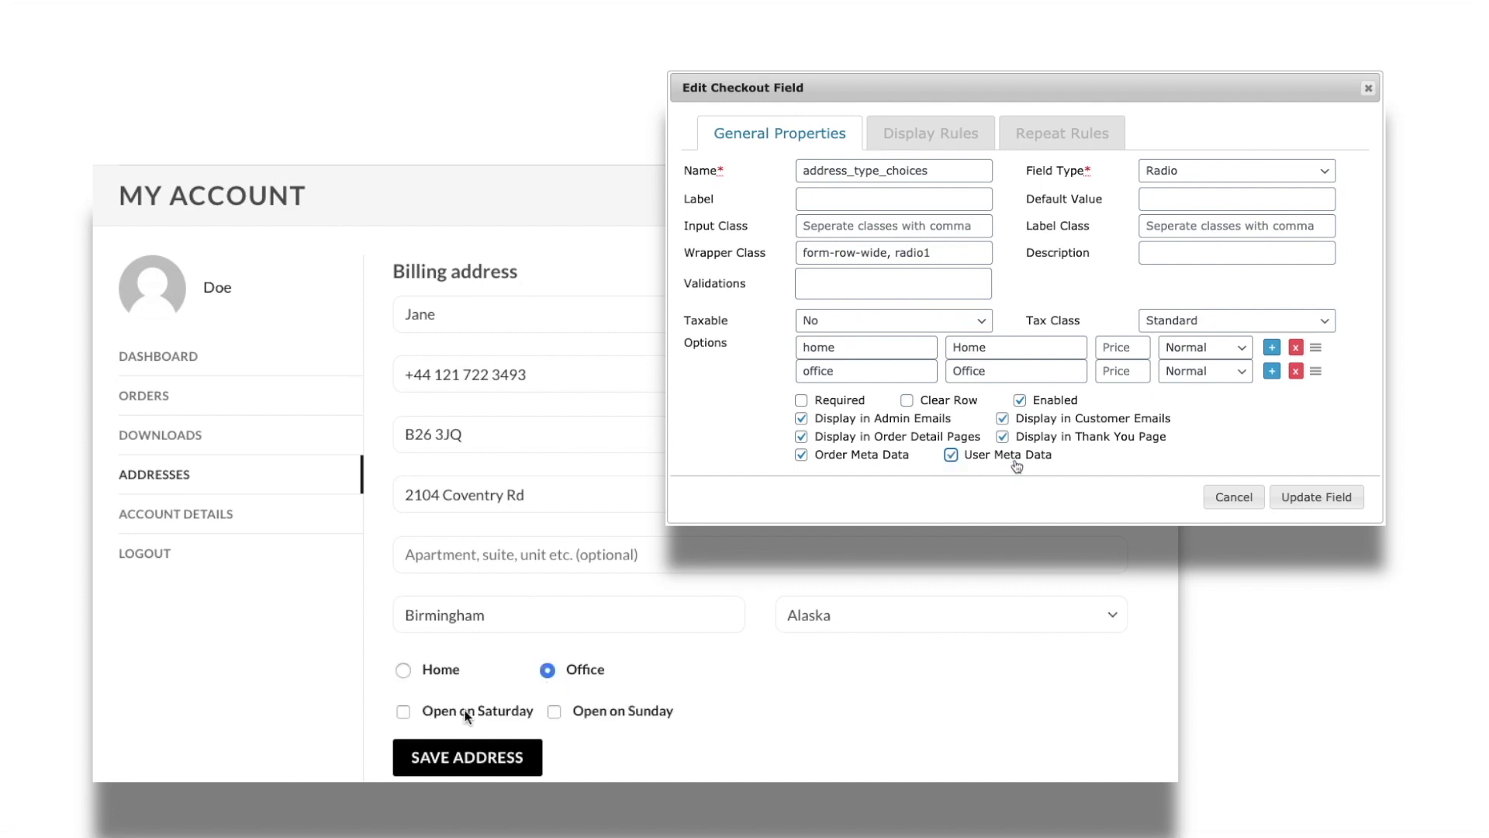
pyautogui.click(405, 712)
pyautogui.click(558, 711)
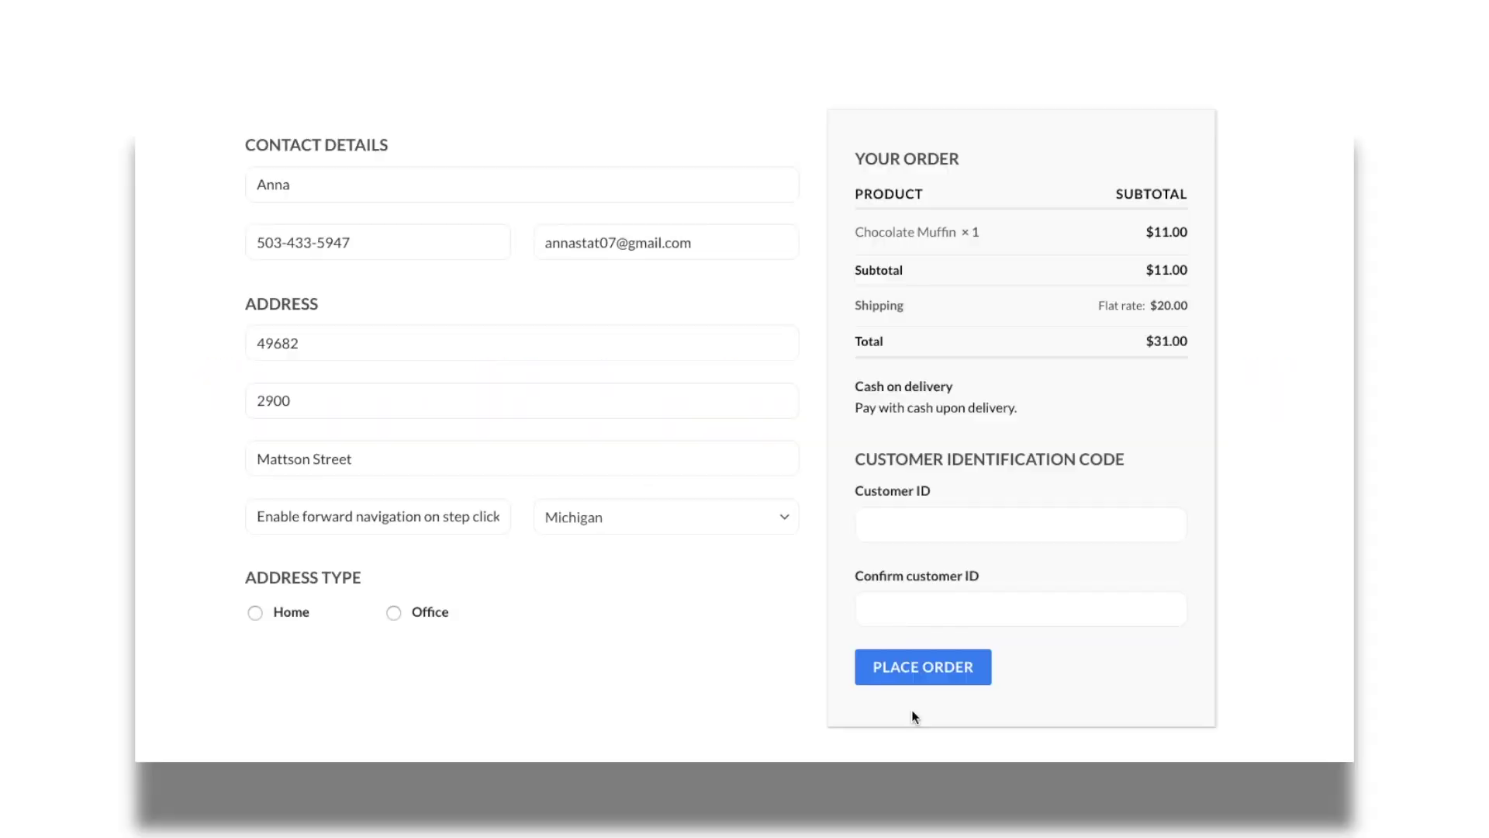
# - Test Customer ID validation by placing the order with an invalid and then mismatched ID
pyautogui.click(890, 522)
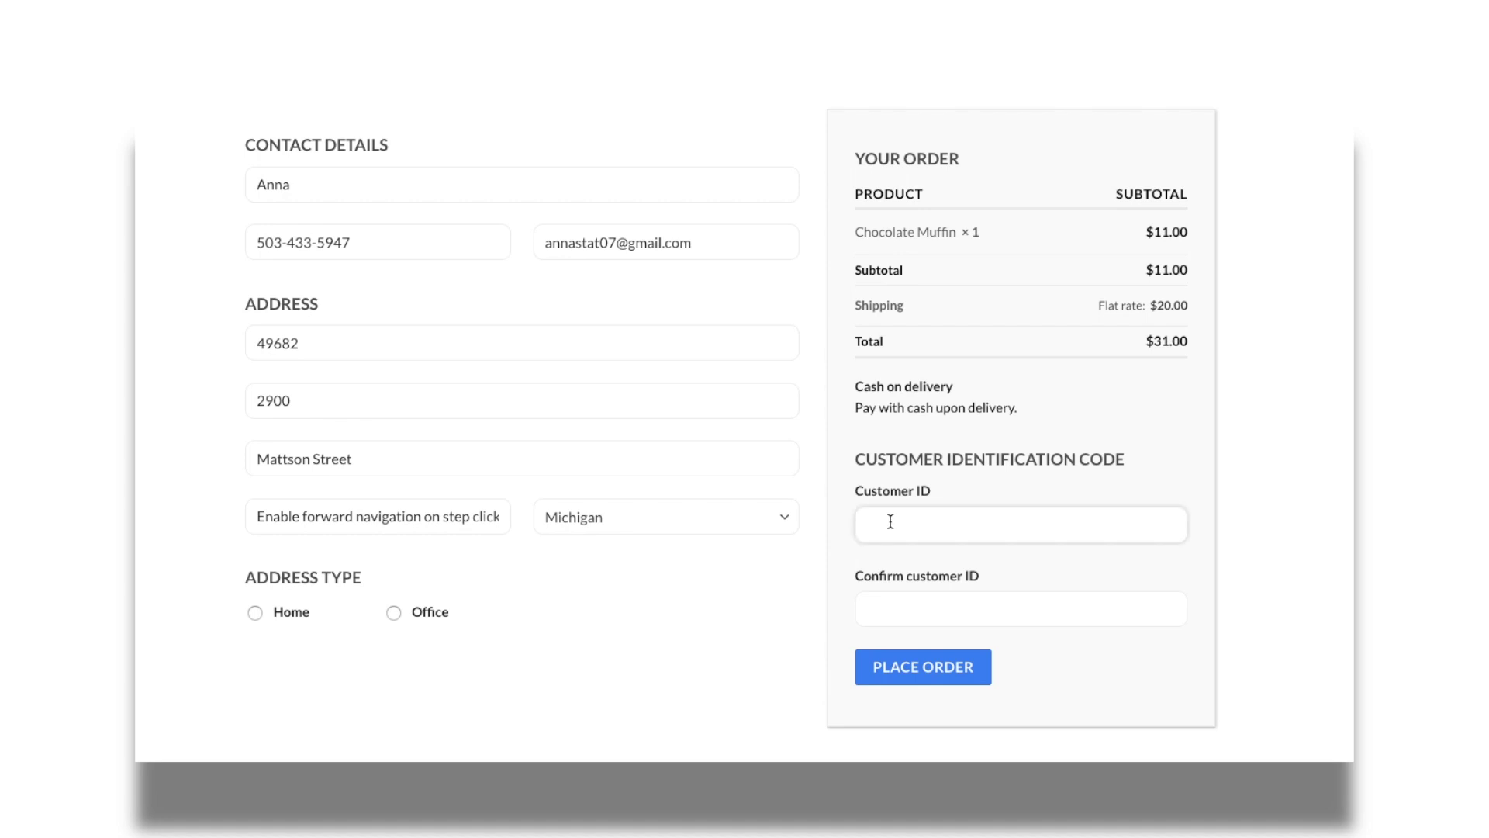
pyautogui.write('123')
pyautogui.click(953, 673)
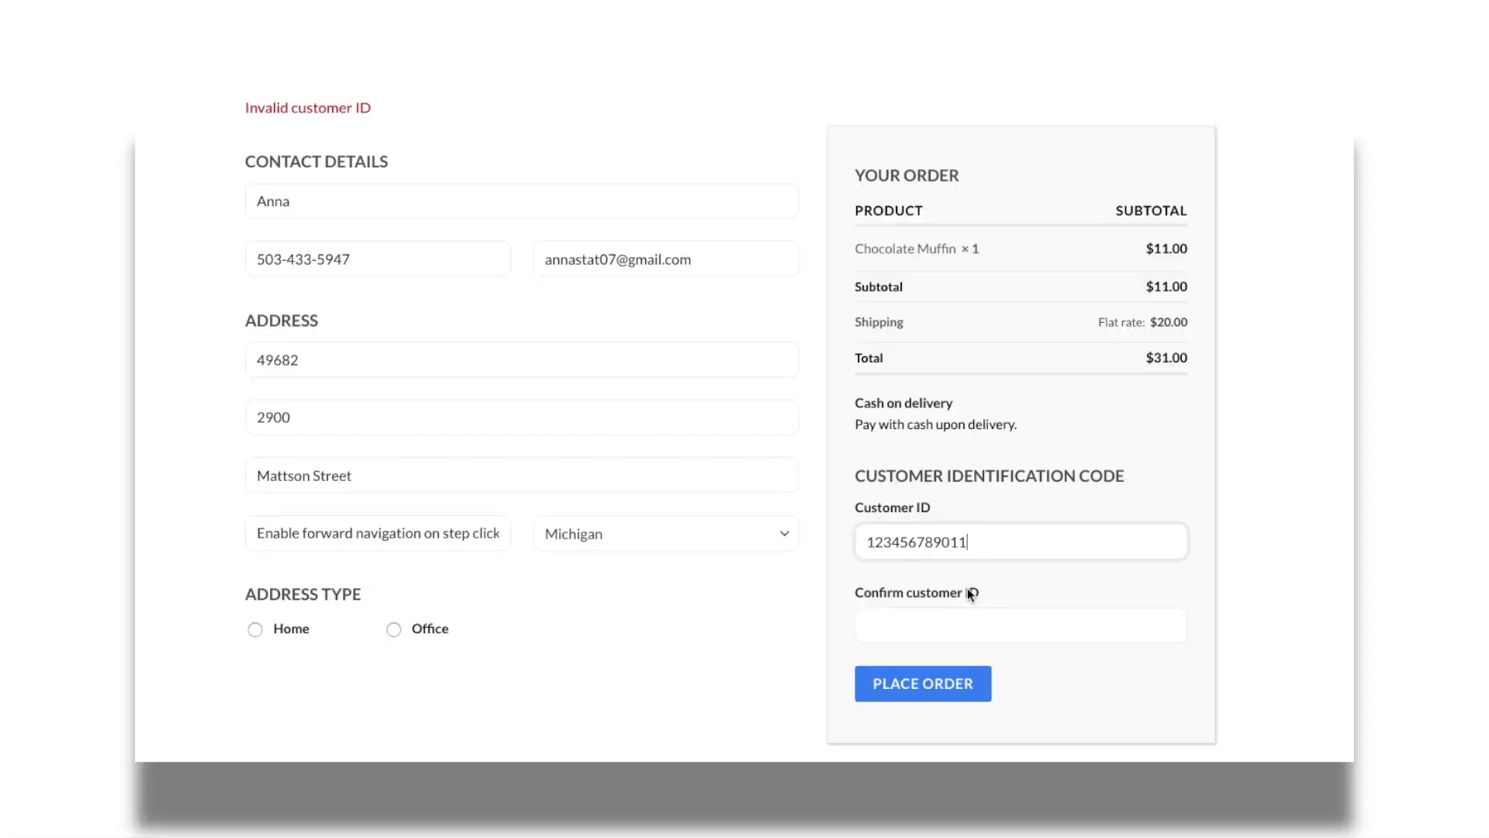
pyautogui.click(970, 626)
pyautogui.write('12')
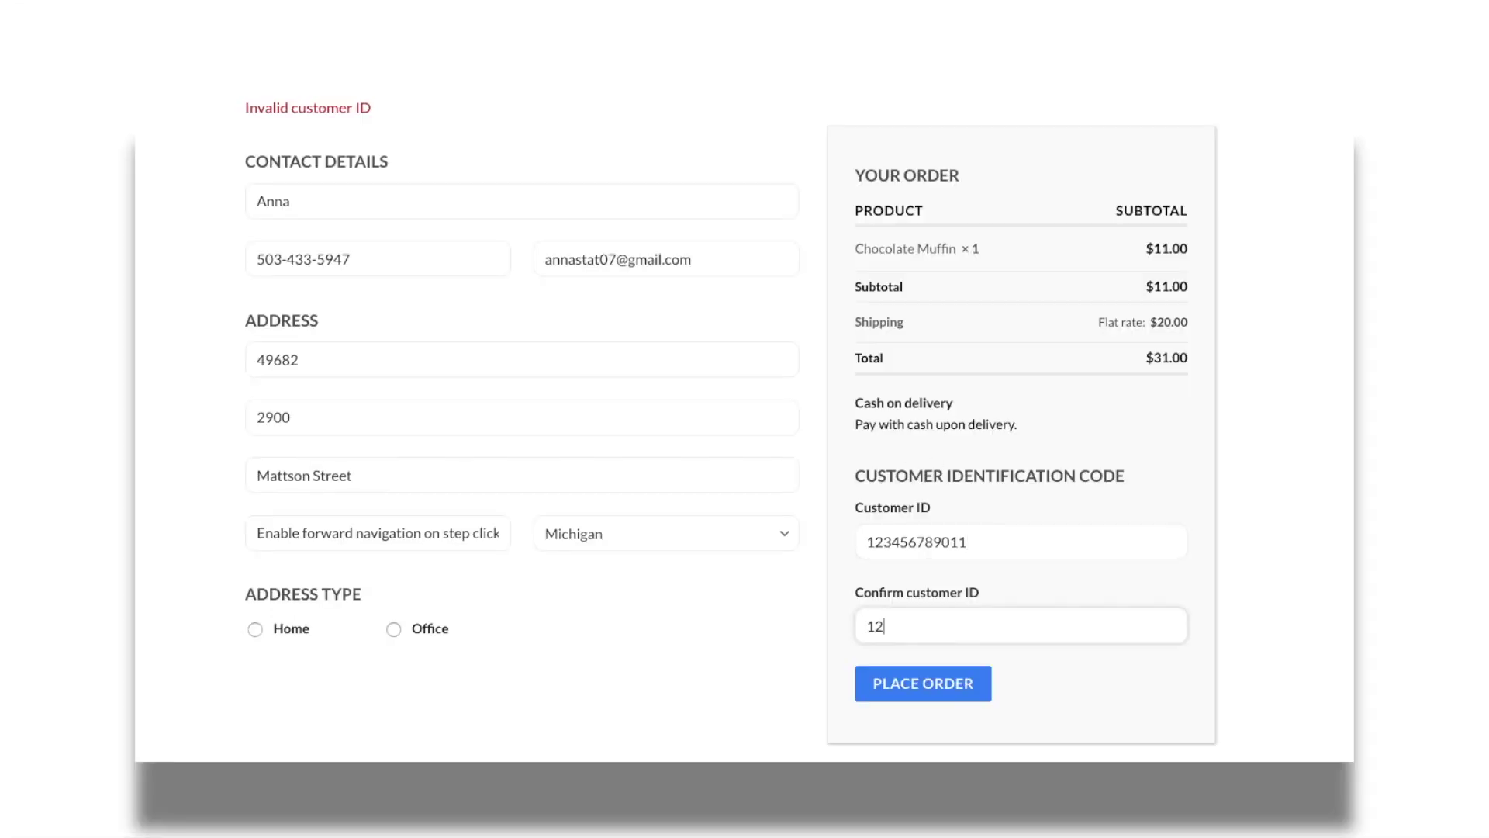
pyautogui.write('3')
pyautogui.click(943, 678)
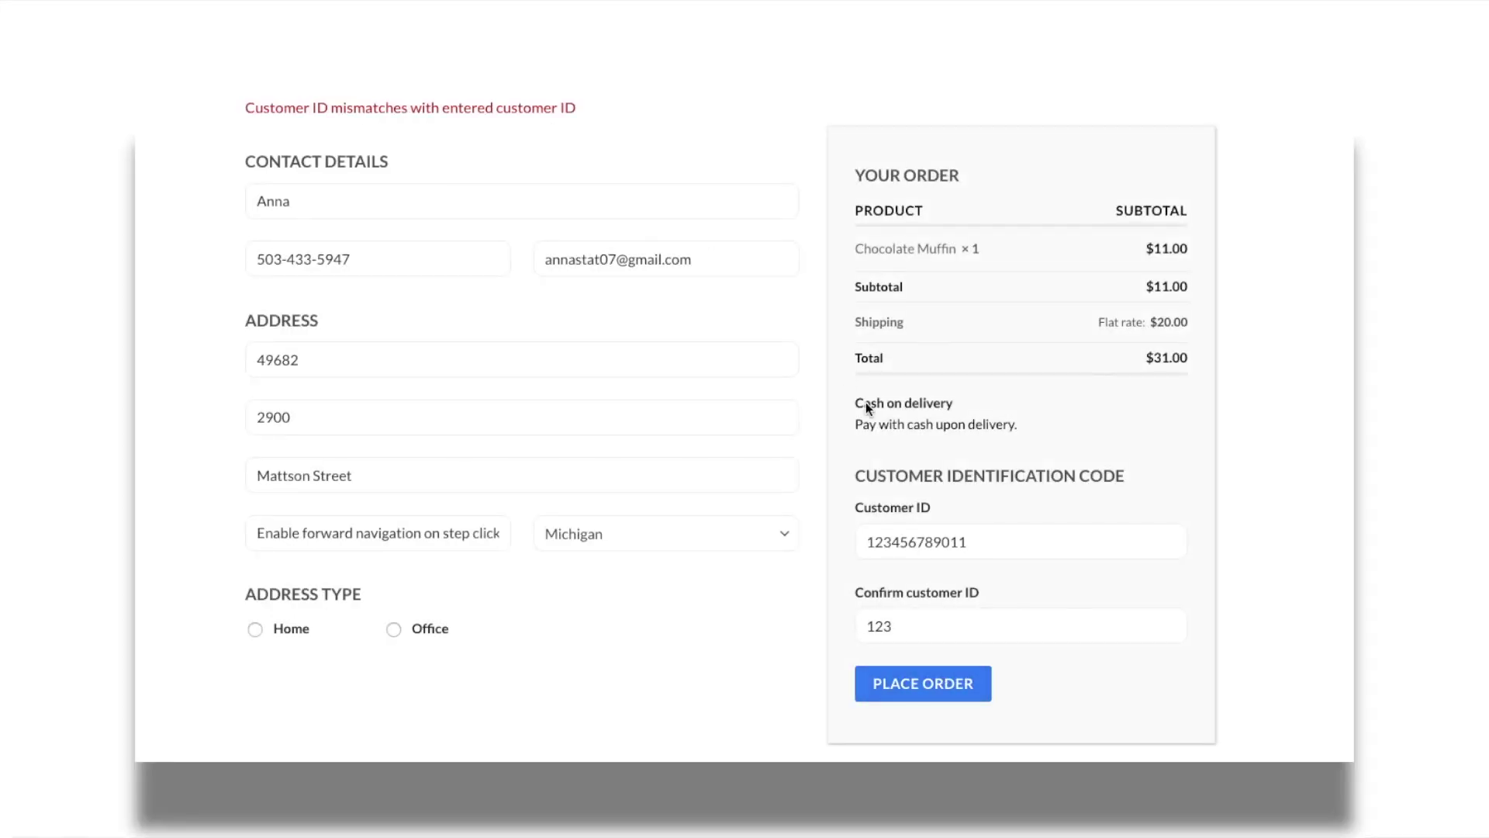
# - Copy the Customer ID into Confirm customer ID and place the order again
pyautogui.moveTo(981, 542); pyautogui.dragTo(864, 542)
pyautogui.rightClick(908, 542)
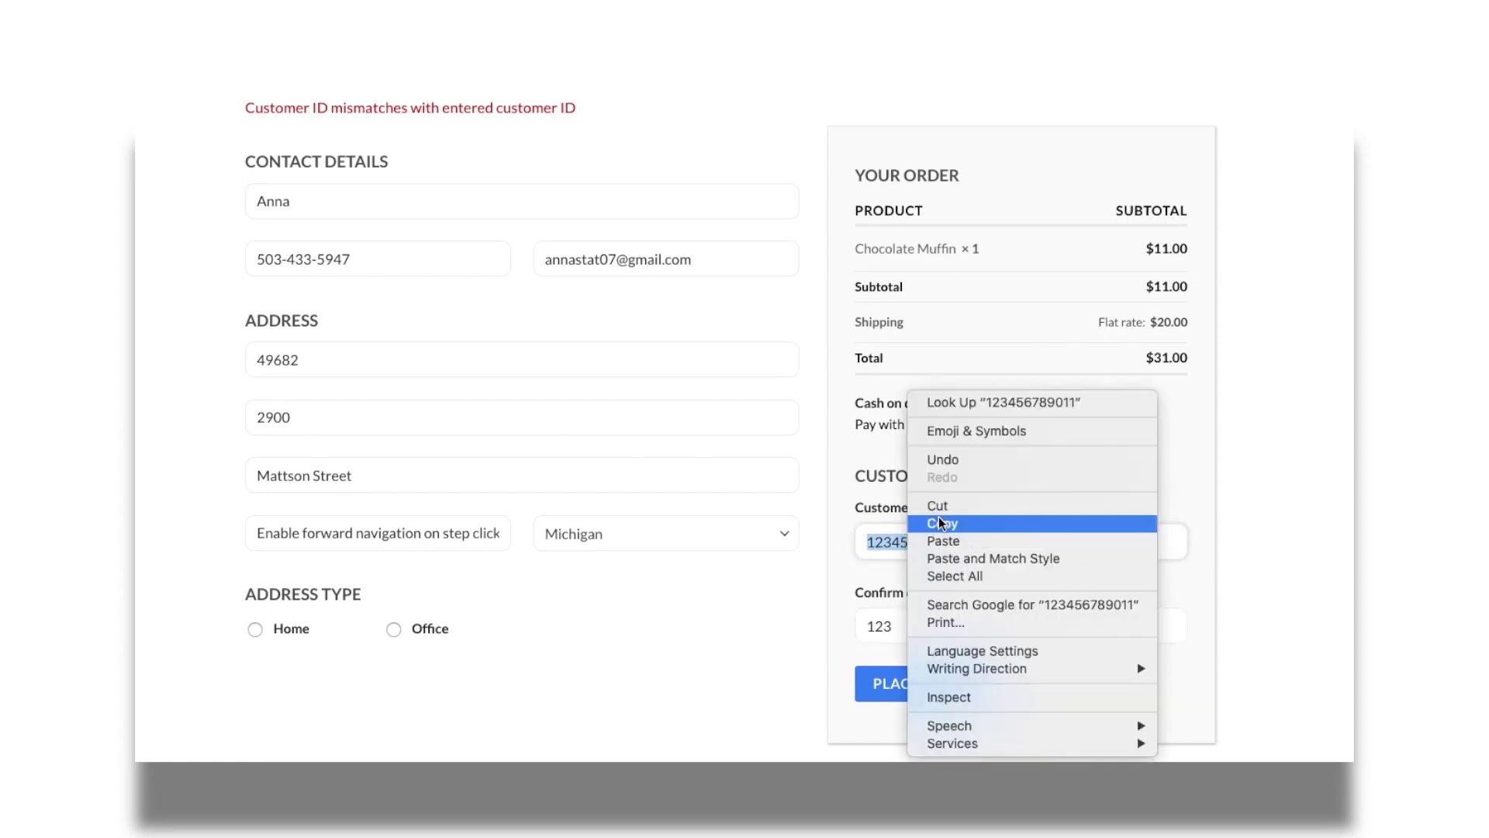
pyautogui.click(941, 523)
pyautogui.moveTo(896, 626); pyautogui.dragTo(852, 626)
pyautogui.rightClick(917, 627)
pyautogui.click(944, 541)
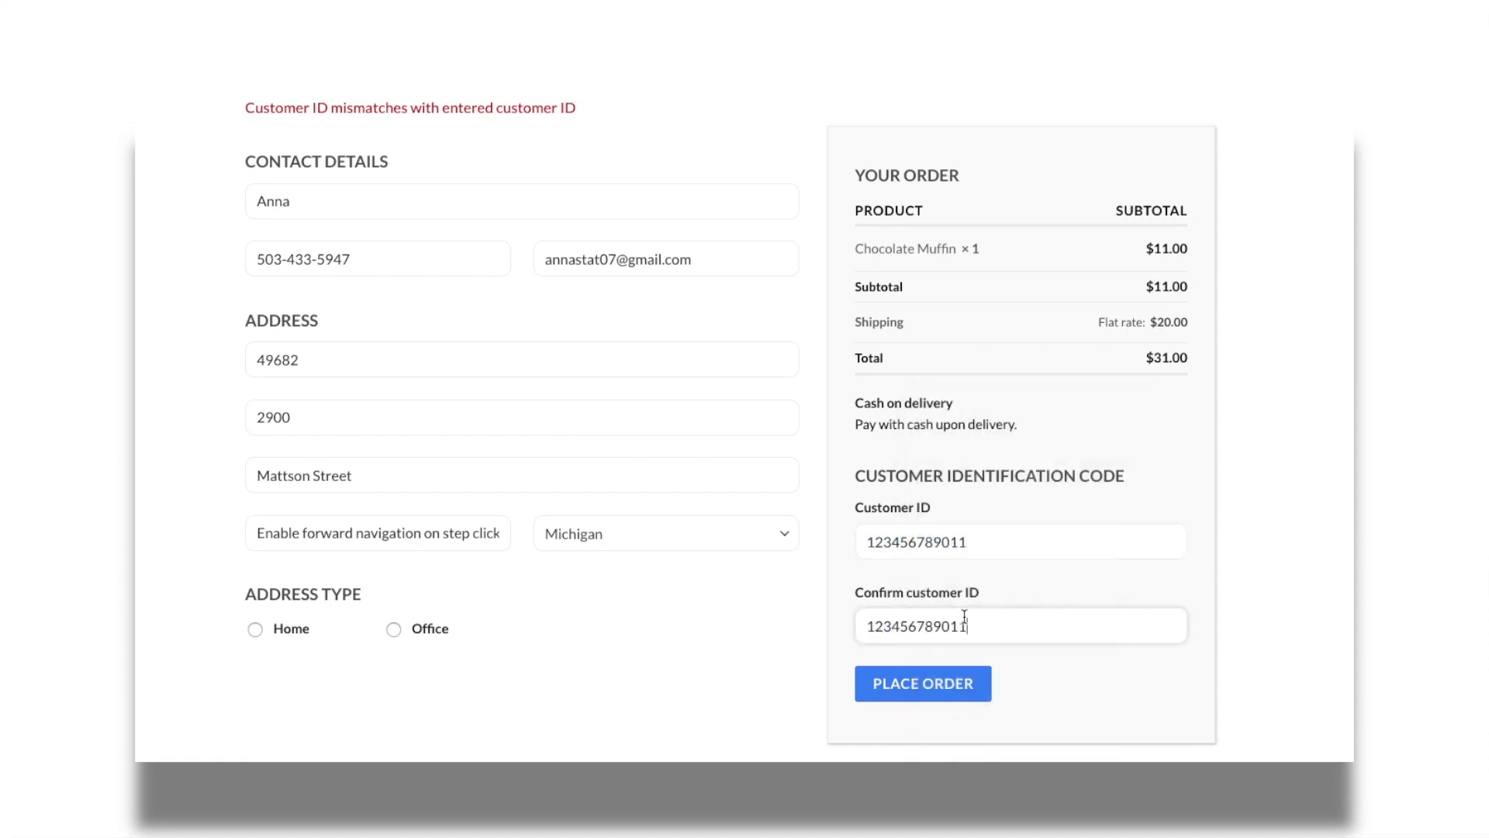
pyautogui.click(961, 686)
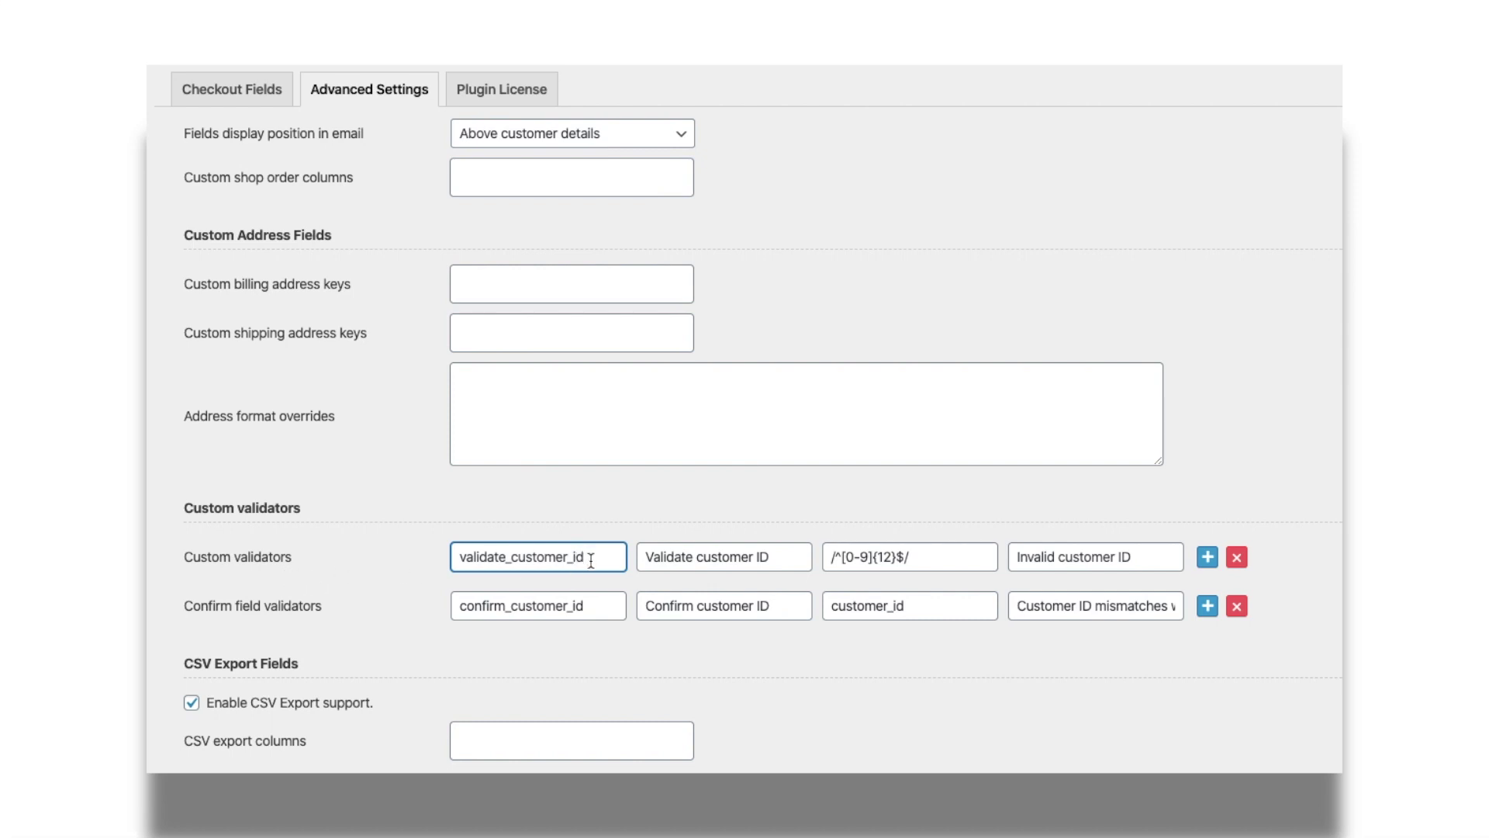
pyautogui.click(785, 558)
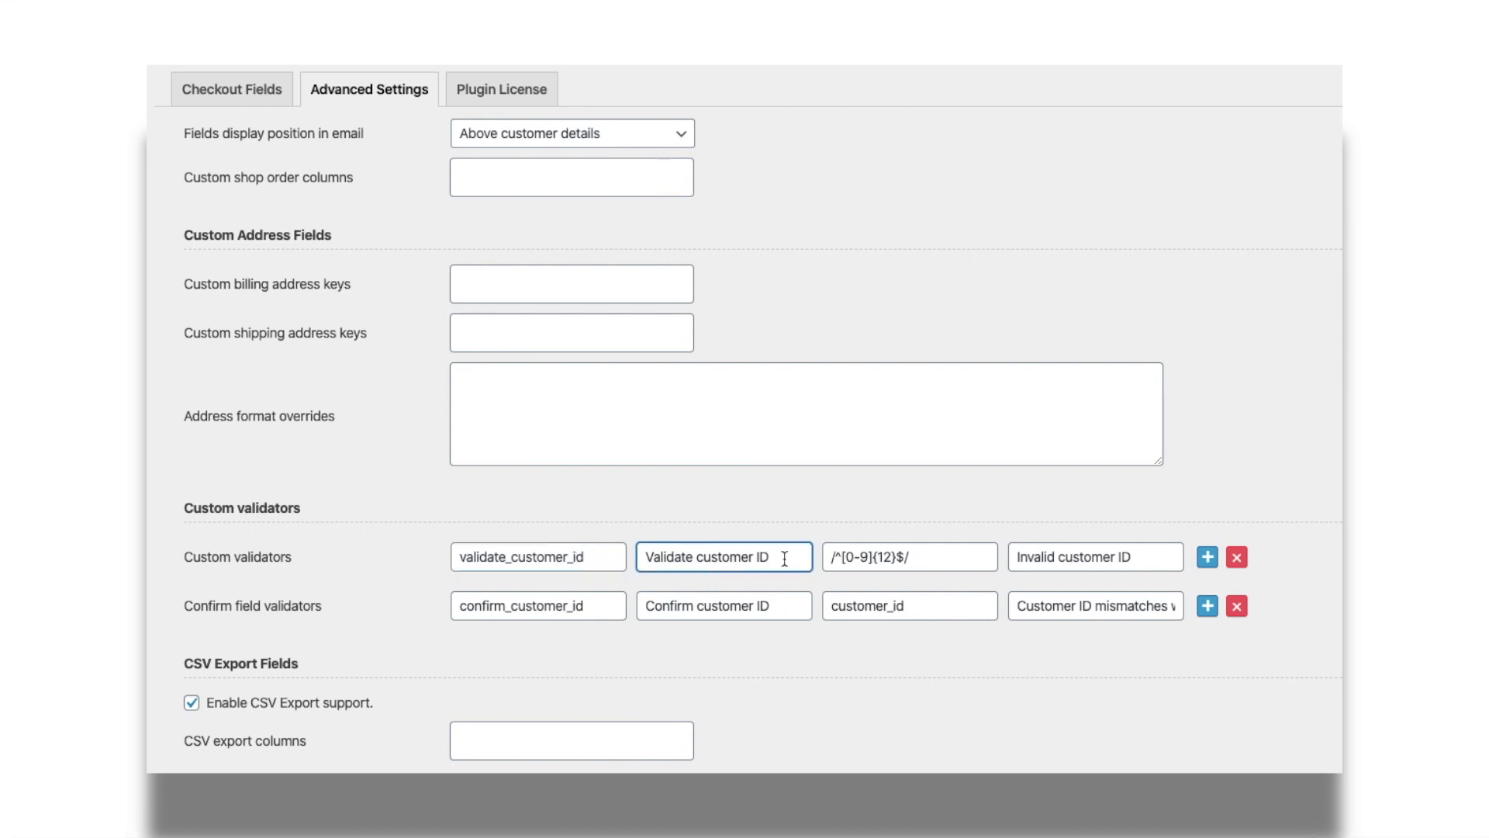
pyautogui.click(956, 558)
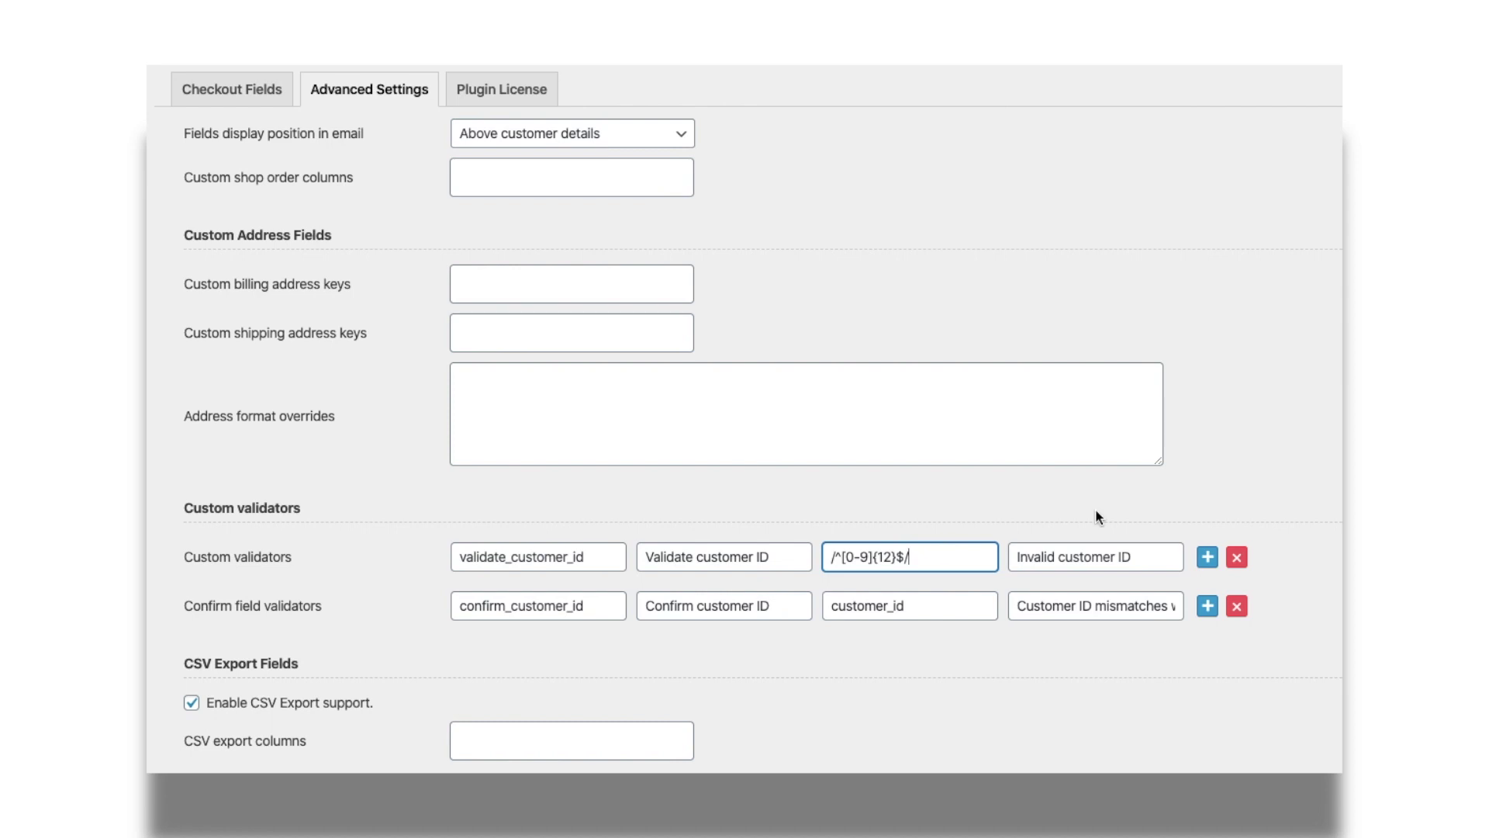
pyautogui.click(1163, 558)
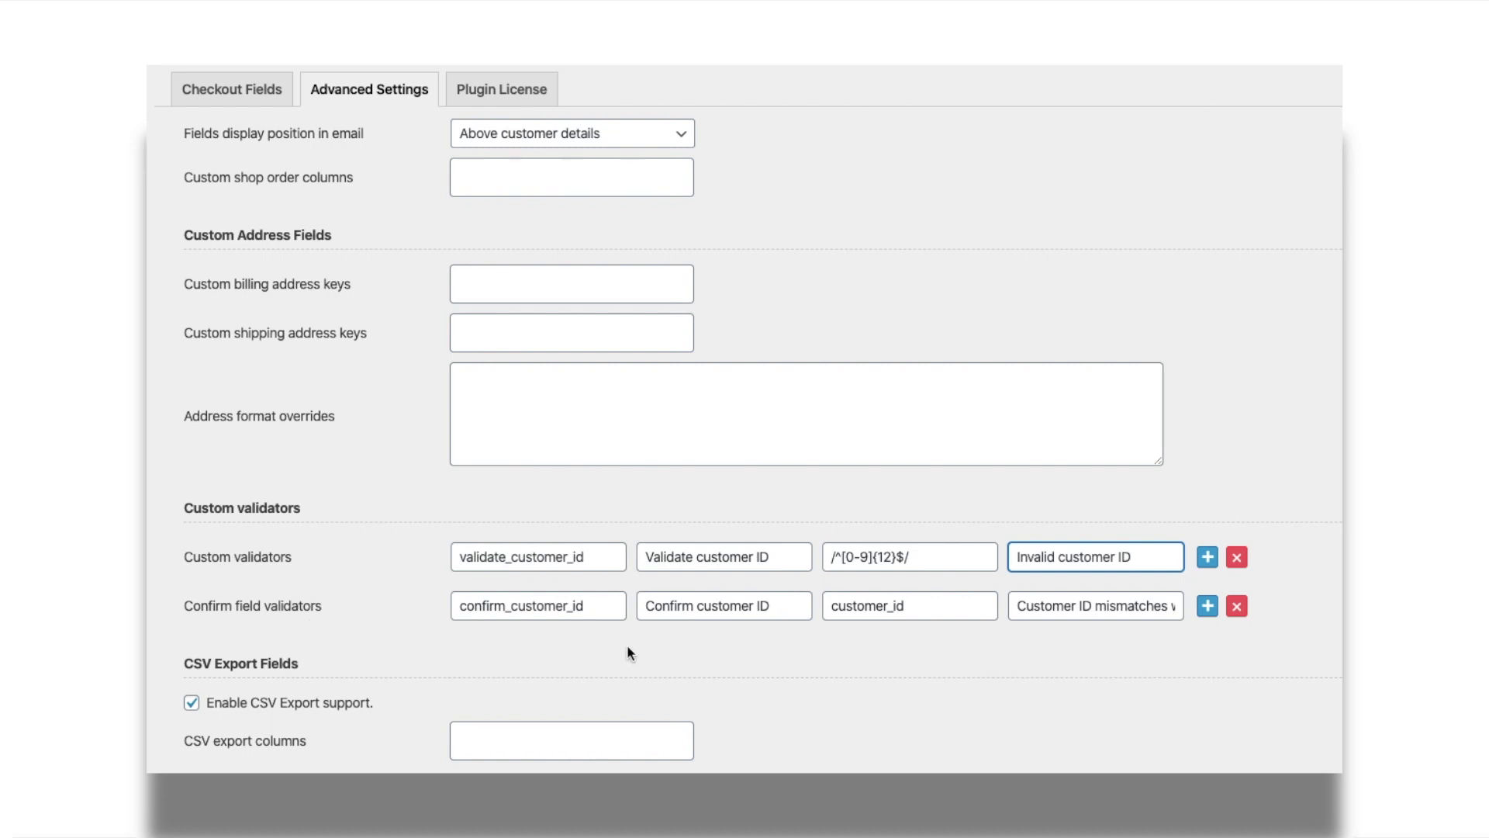
pyautogui.click(602, 608)
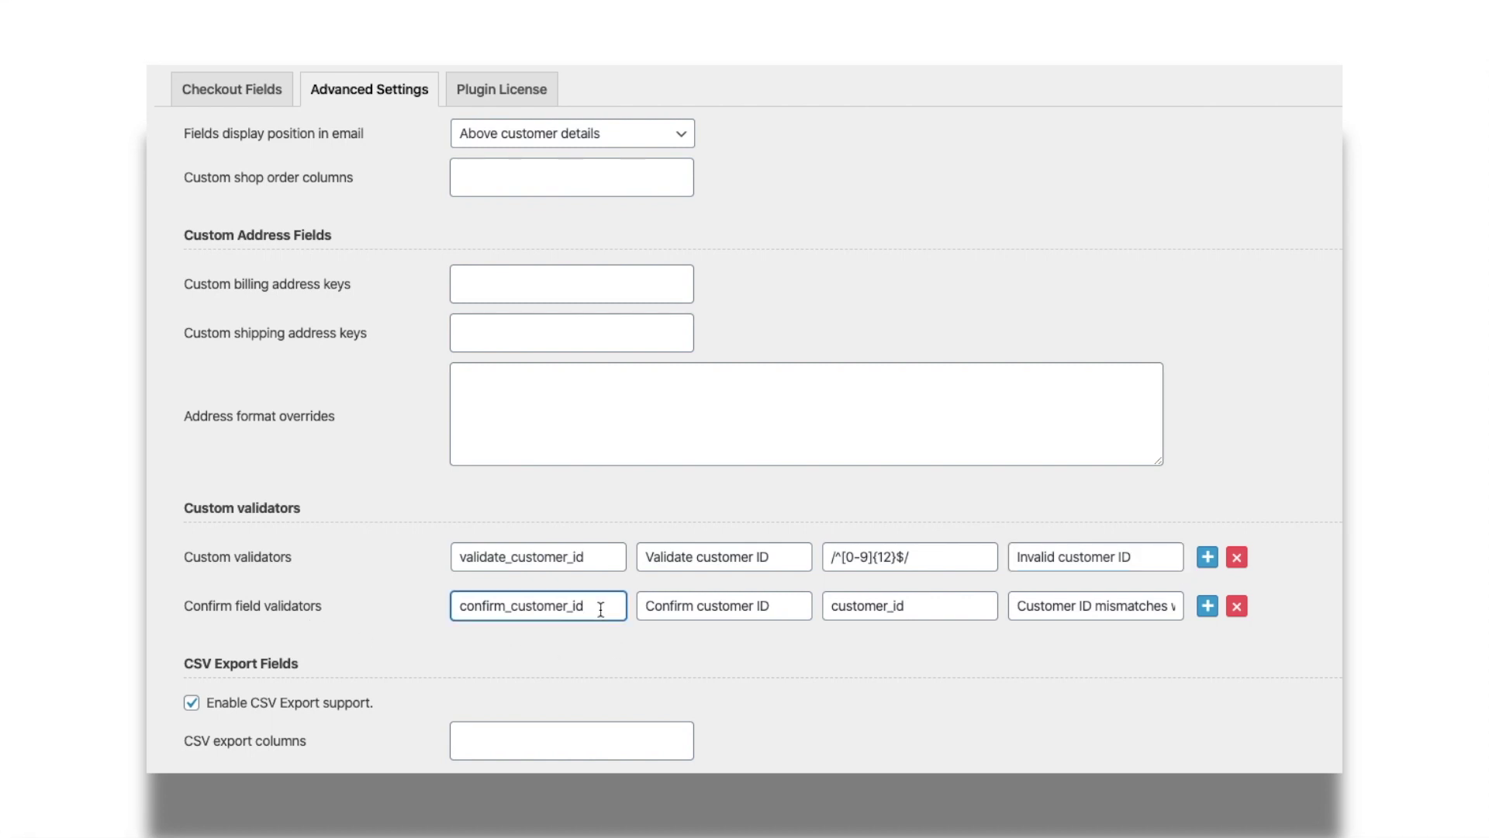
pyautogui.click(786, 608)
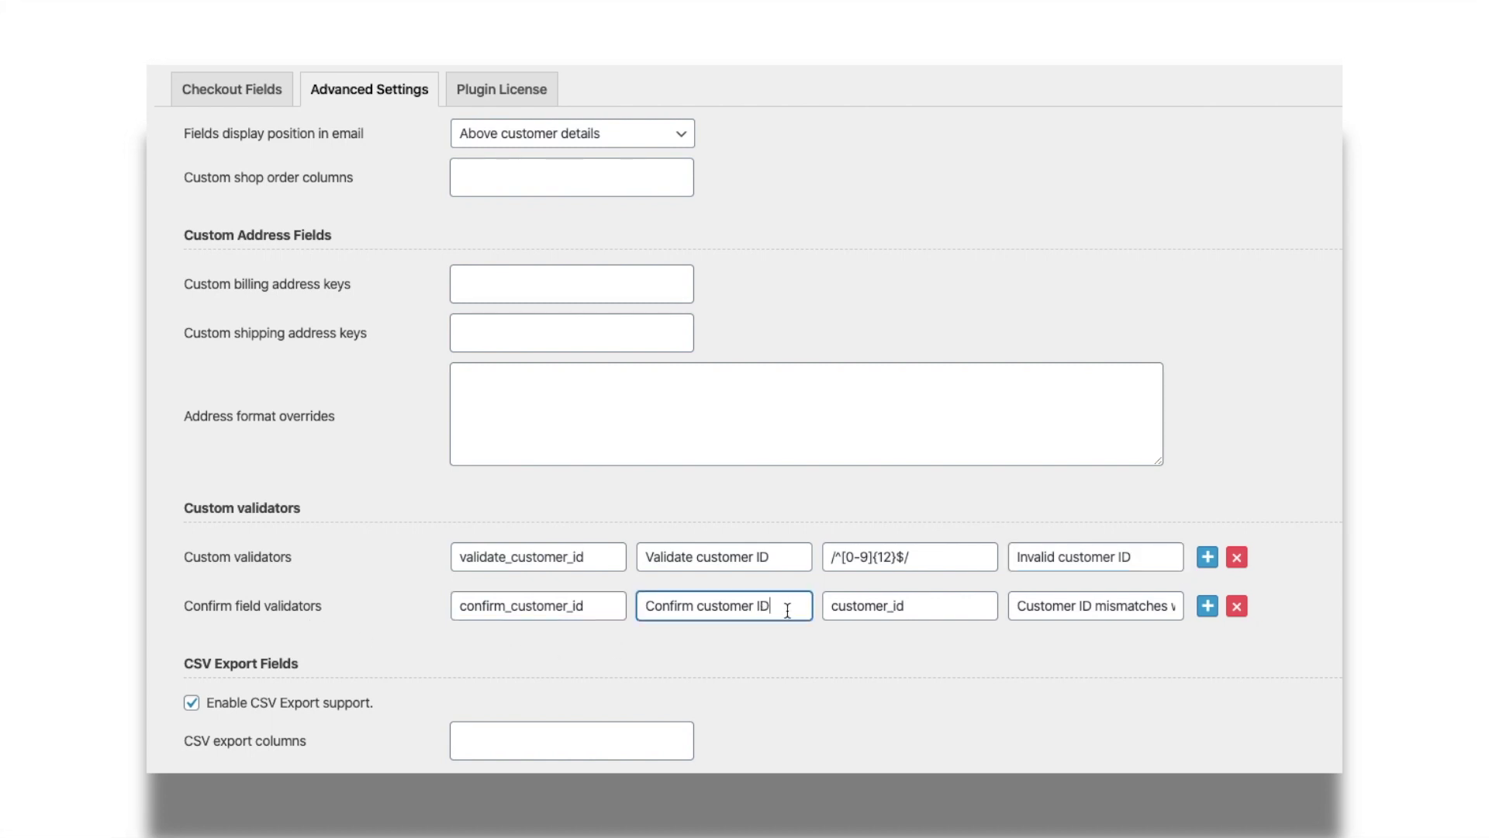
pyautogui.click(910, 609)
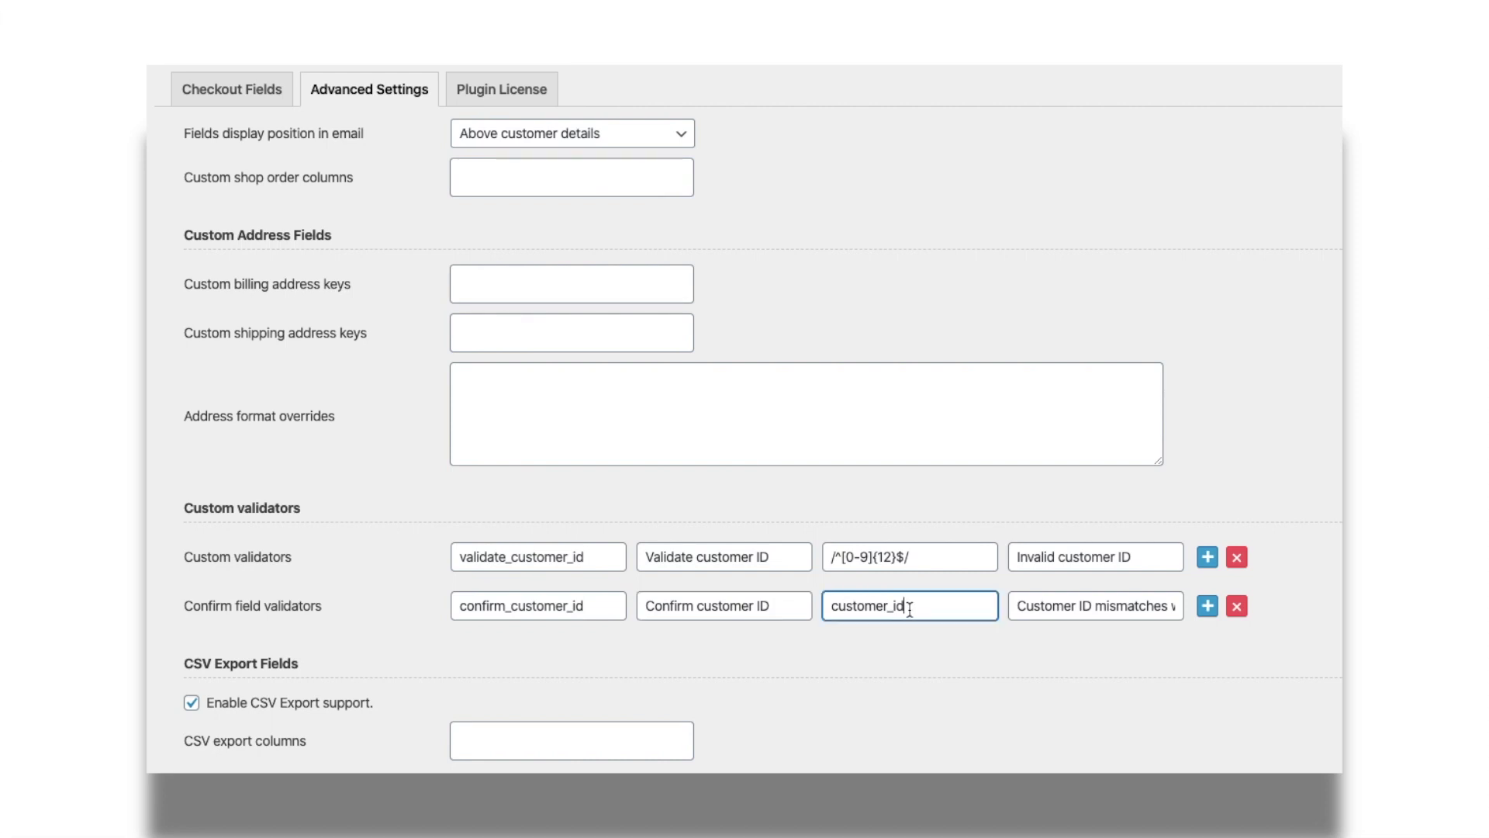
pyautogui.click(1117, 604)
pyautogui.press('Right')
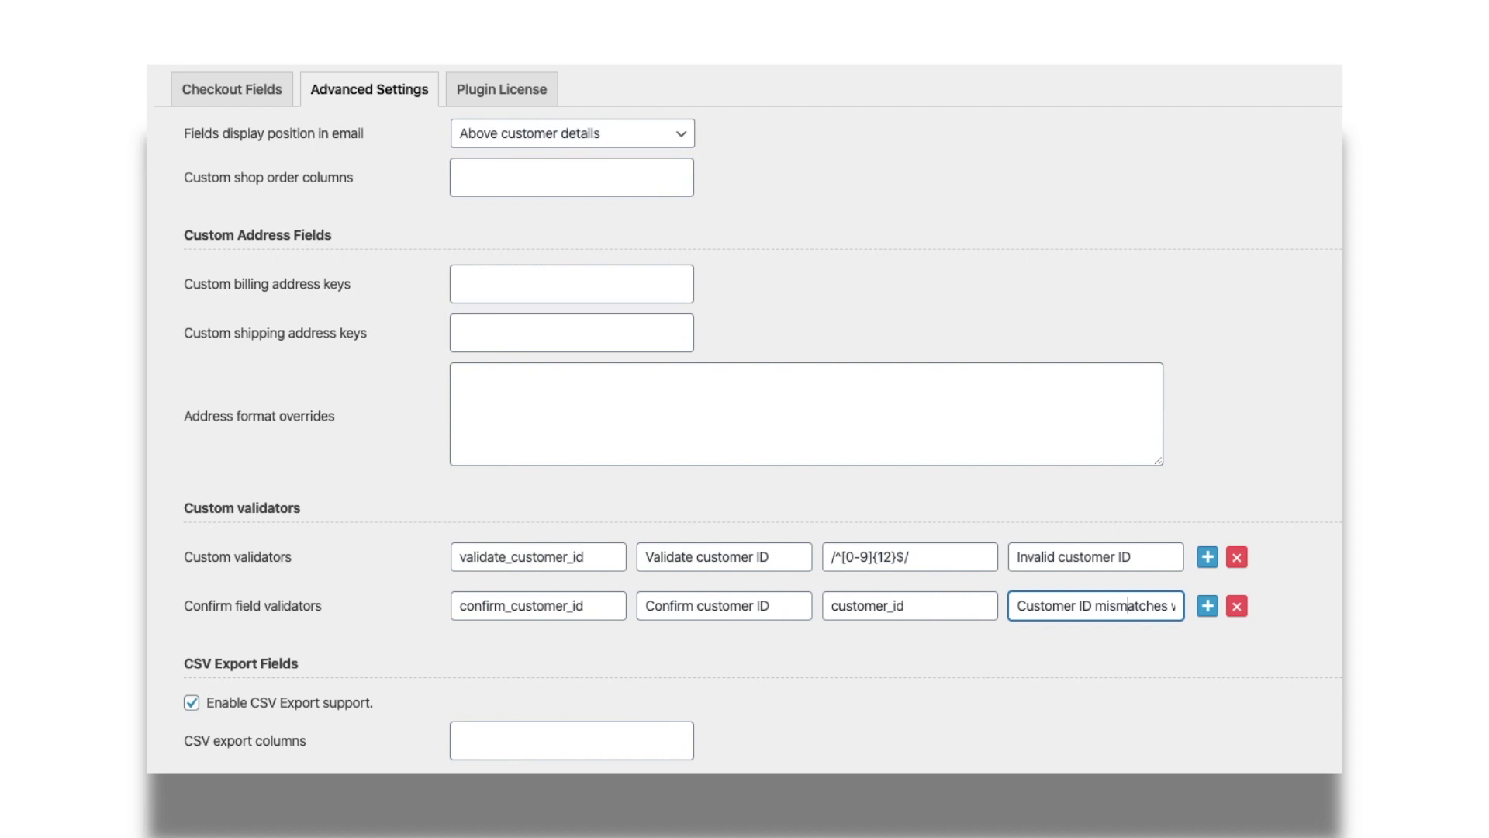
pyautogui.press('Right')
pyautogui.press('Right')
pyautogui.press('Right')
pyautogui.press('Right')
pyautogui.press('Right')
pyautogui.press('Right')
pyautogui.press('Right')
pyautogui.press('Right')
pyautogui.press('Right')
pyautogui.press('Right')
pyautogui.press('Right')
pyautogui.press('Right')
pyautogui.press('Right')
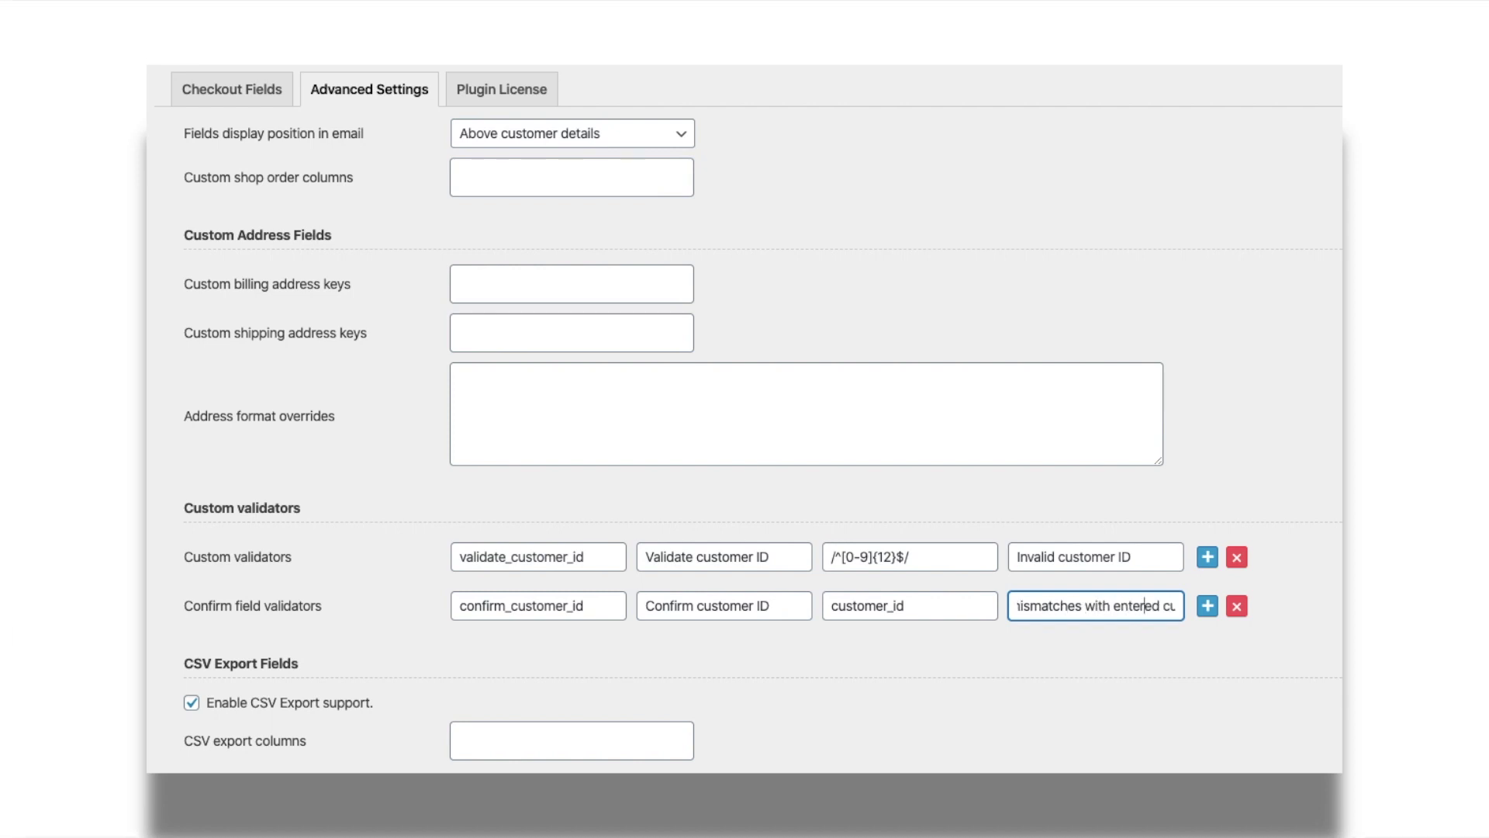
pyautogui.press('Right')
pyautogui.press('Right')
pyautogui.press('Right')
pyautogui.press('Right')
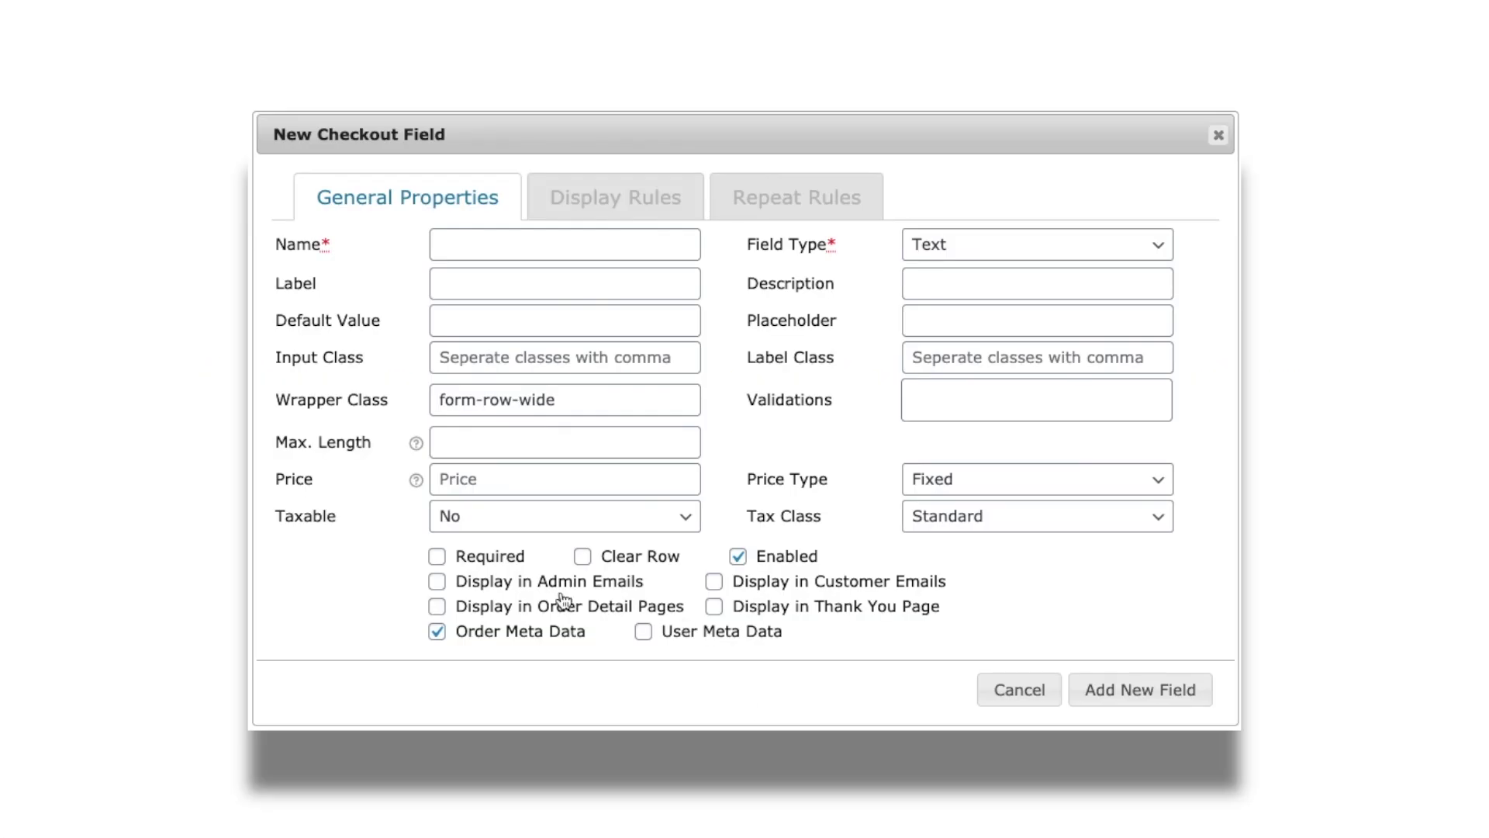
# - Enable display in Admin Emails, Customer Emails, Order Detail Pages and Thank You Page
pyautogui.click(439, 583)
pyautogui.click(715, 583)
pyautogui.click(438, 606)
pyautogui.click(716, 609)
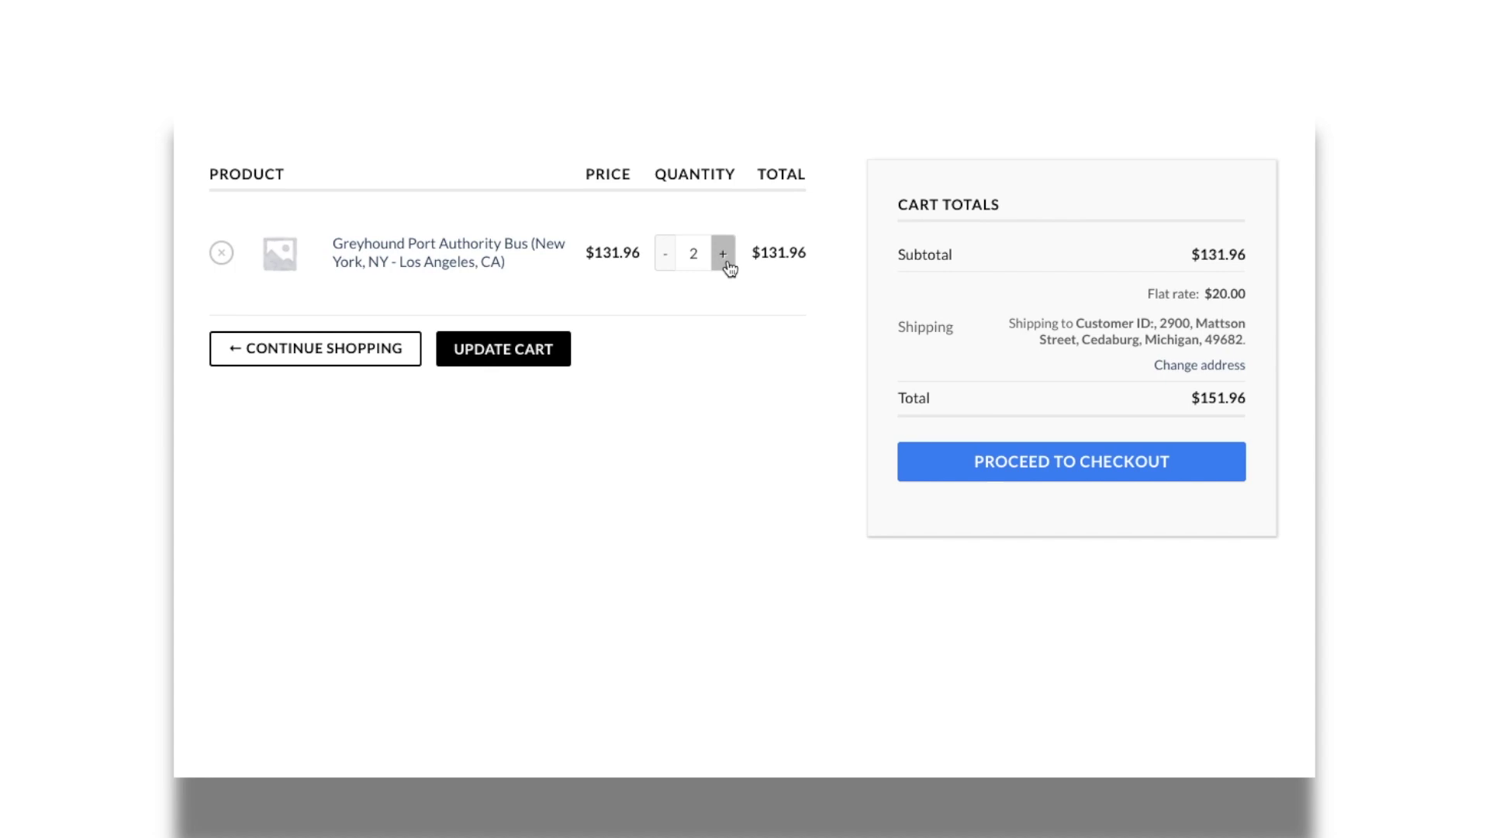
# - Update the cart to 3 tickets, go to checkout, and enter passenger 1's age as 2
pyautogui.click(524, 357)
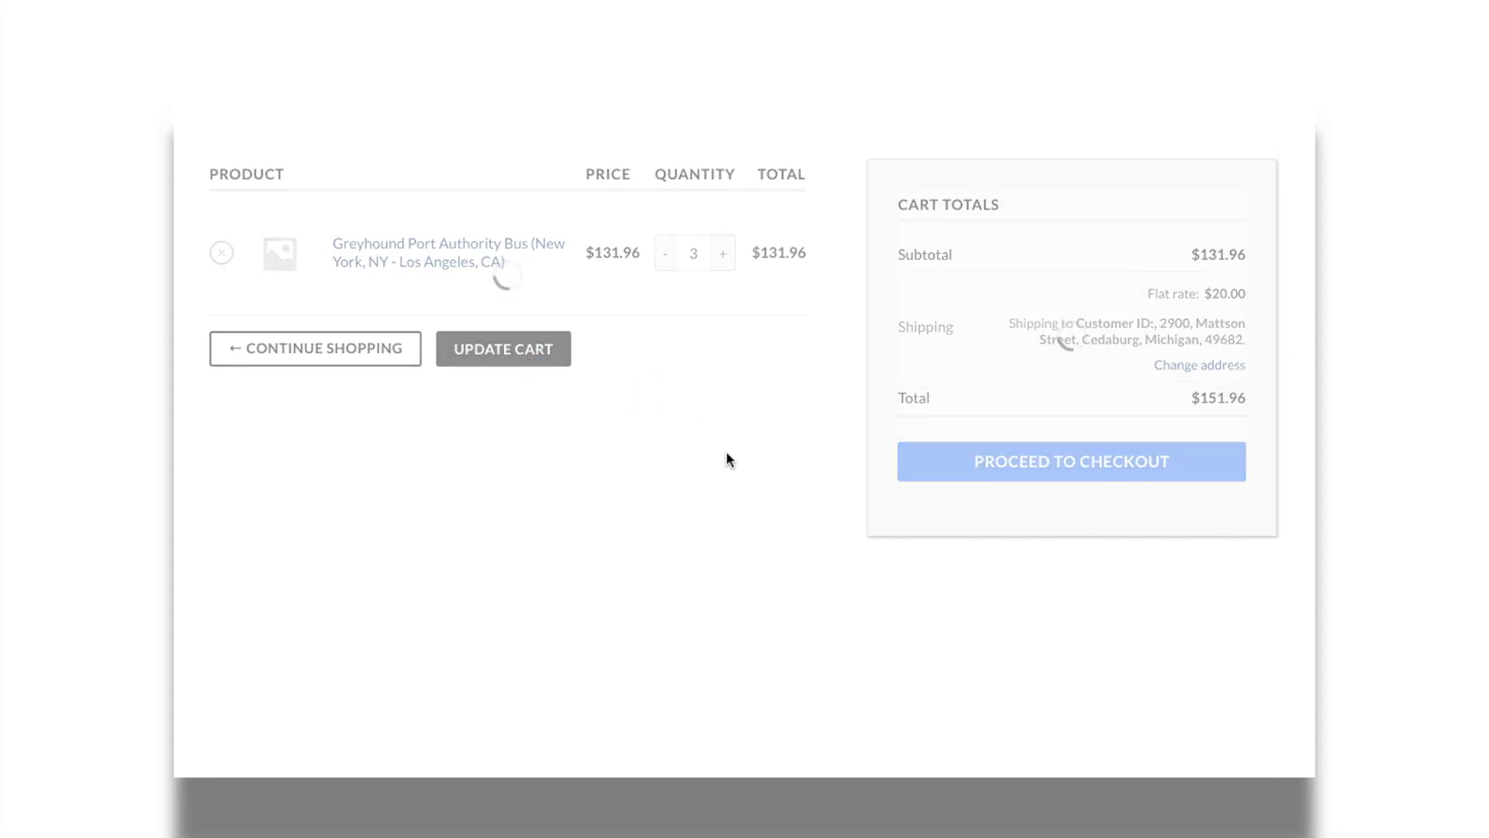
pyautogui.click(980, 499)
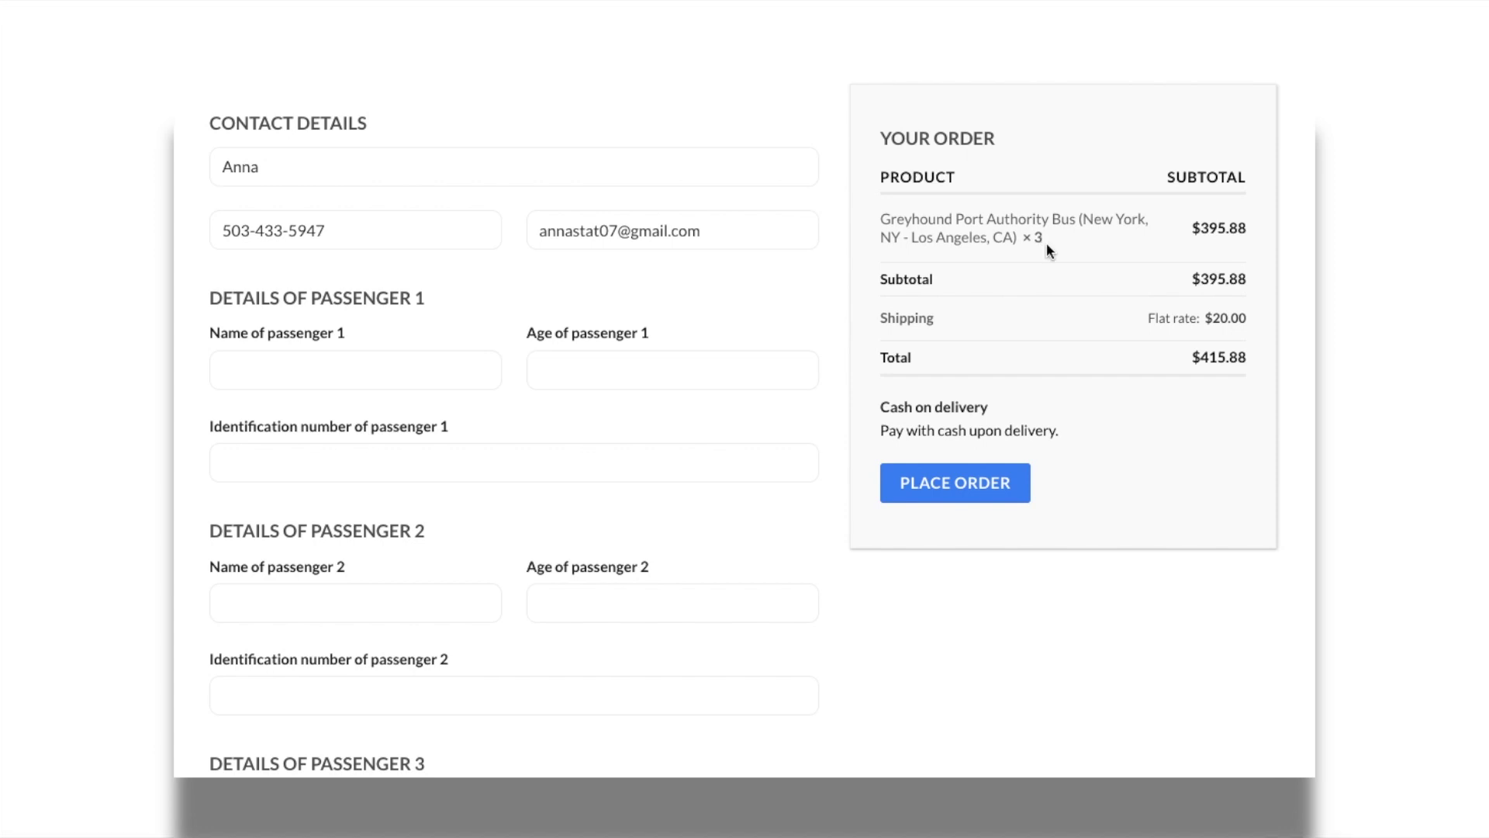
pyautogui.click(361, 376)
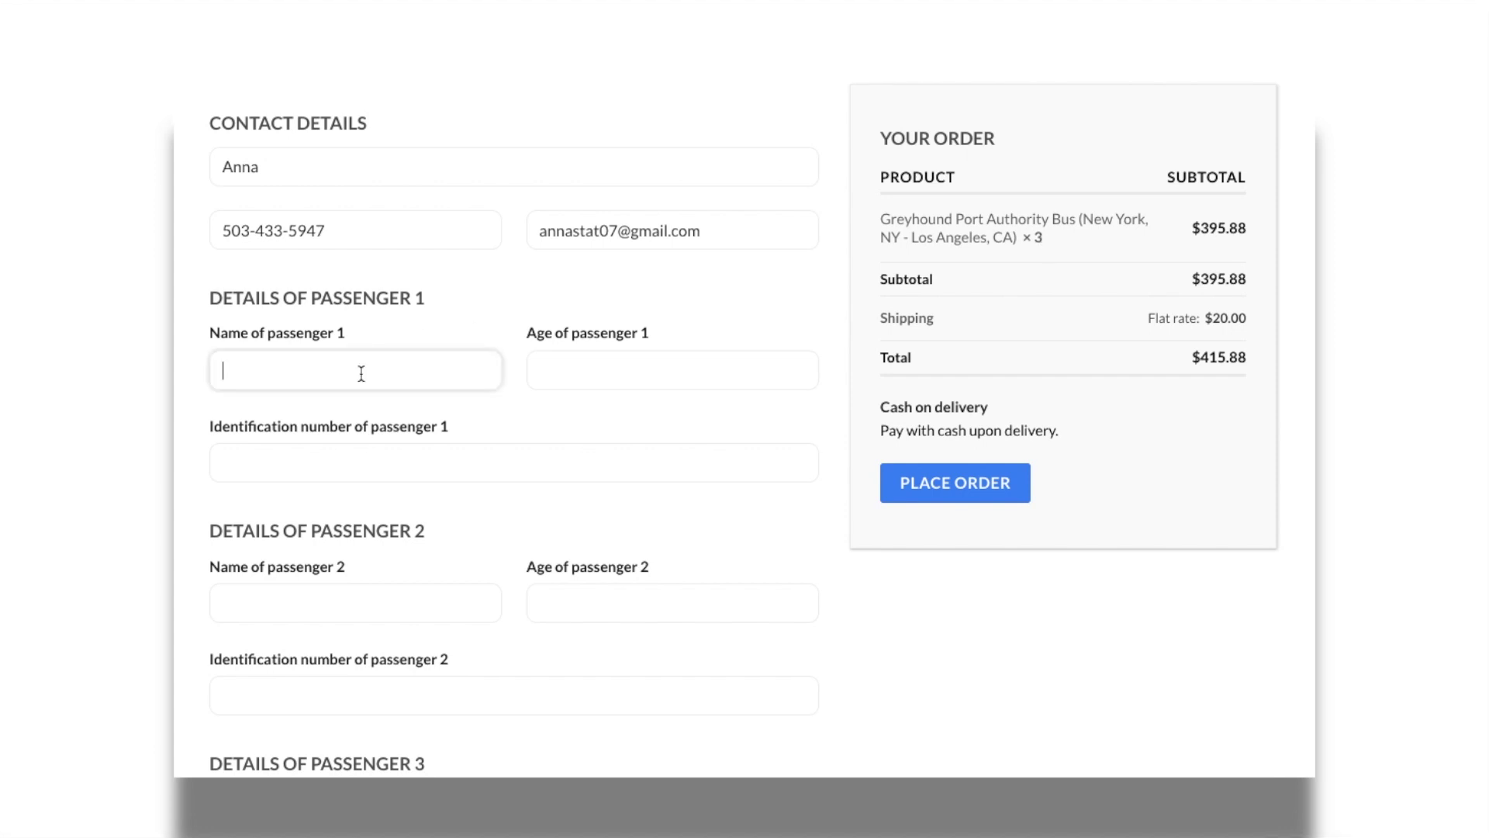
pyautogui.click(801, 373)
pyautogui.write('2')
pyautogui.click(618, 458)
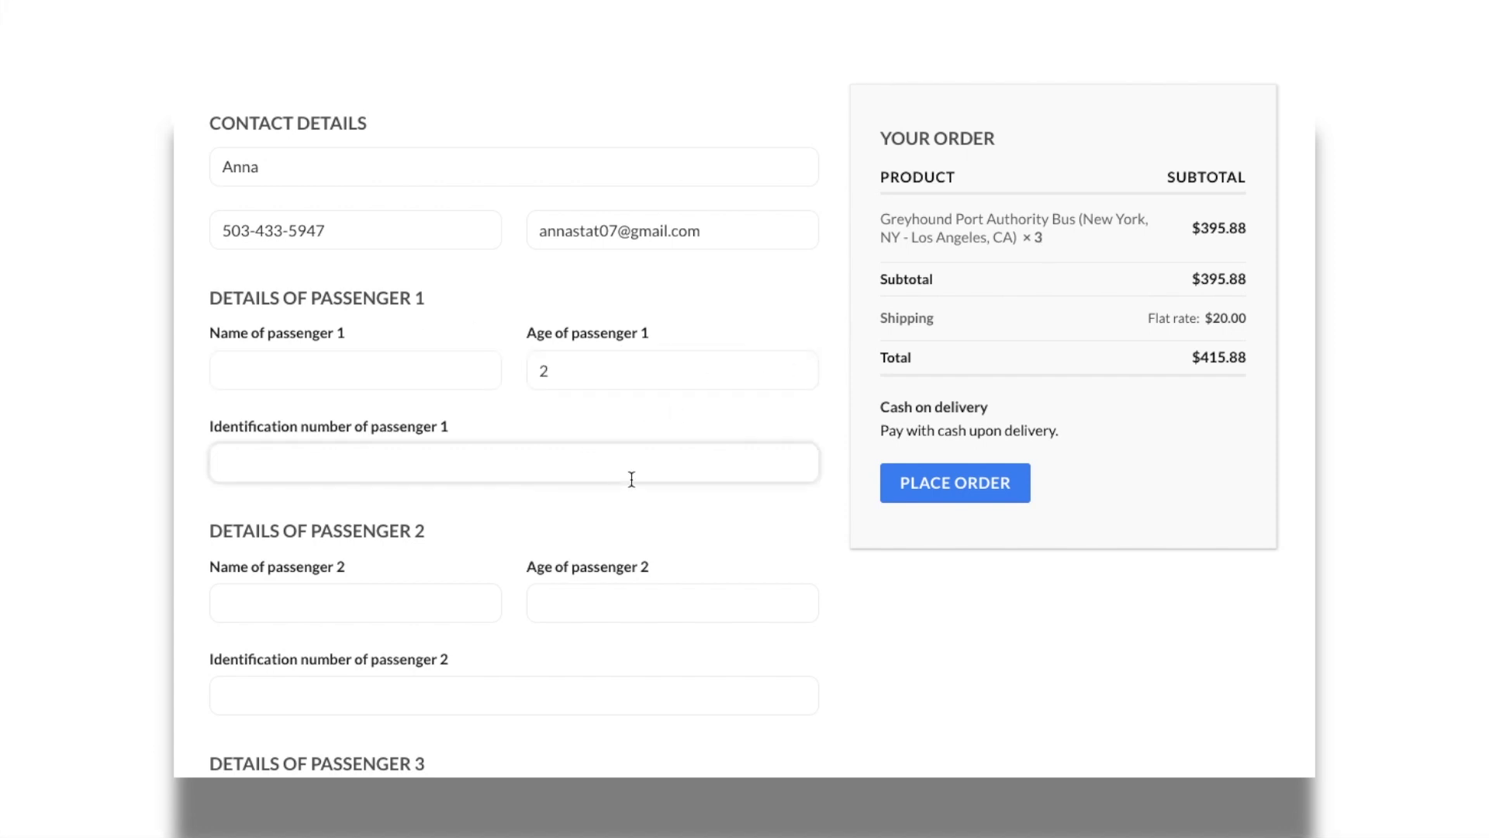
pyautogui.scroll(-2, 543, 465)
# - Step through the name, age and ID fields for passengers 2 and 3
pyautogui.click(426, 466)
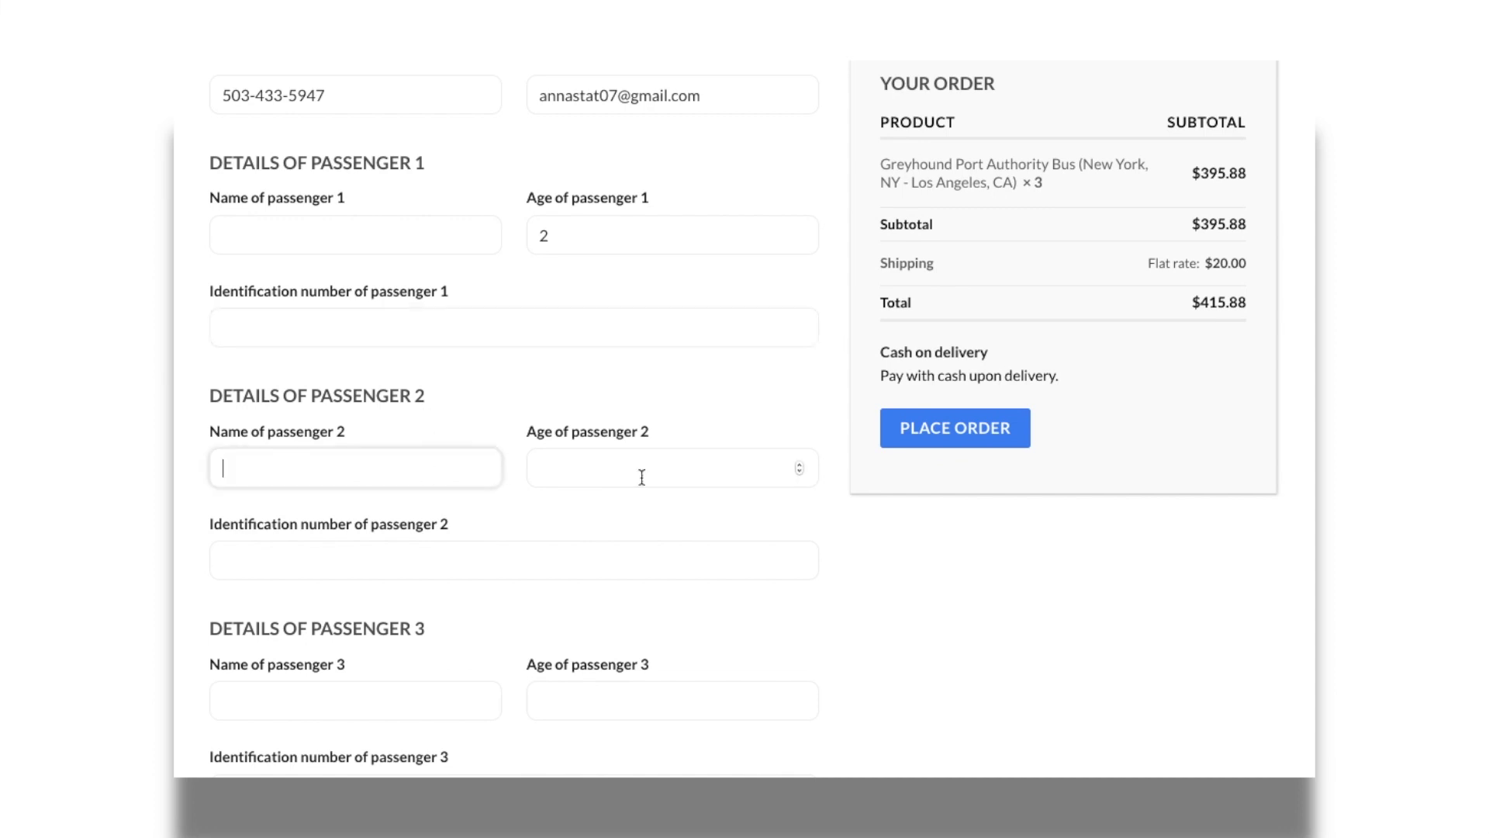
pyautogui.click(657, 479)
pyautogui.click(565, 570)
pyautogui.scroll(-3, 566, 572)
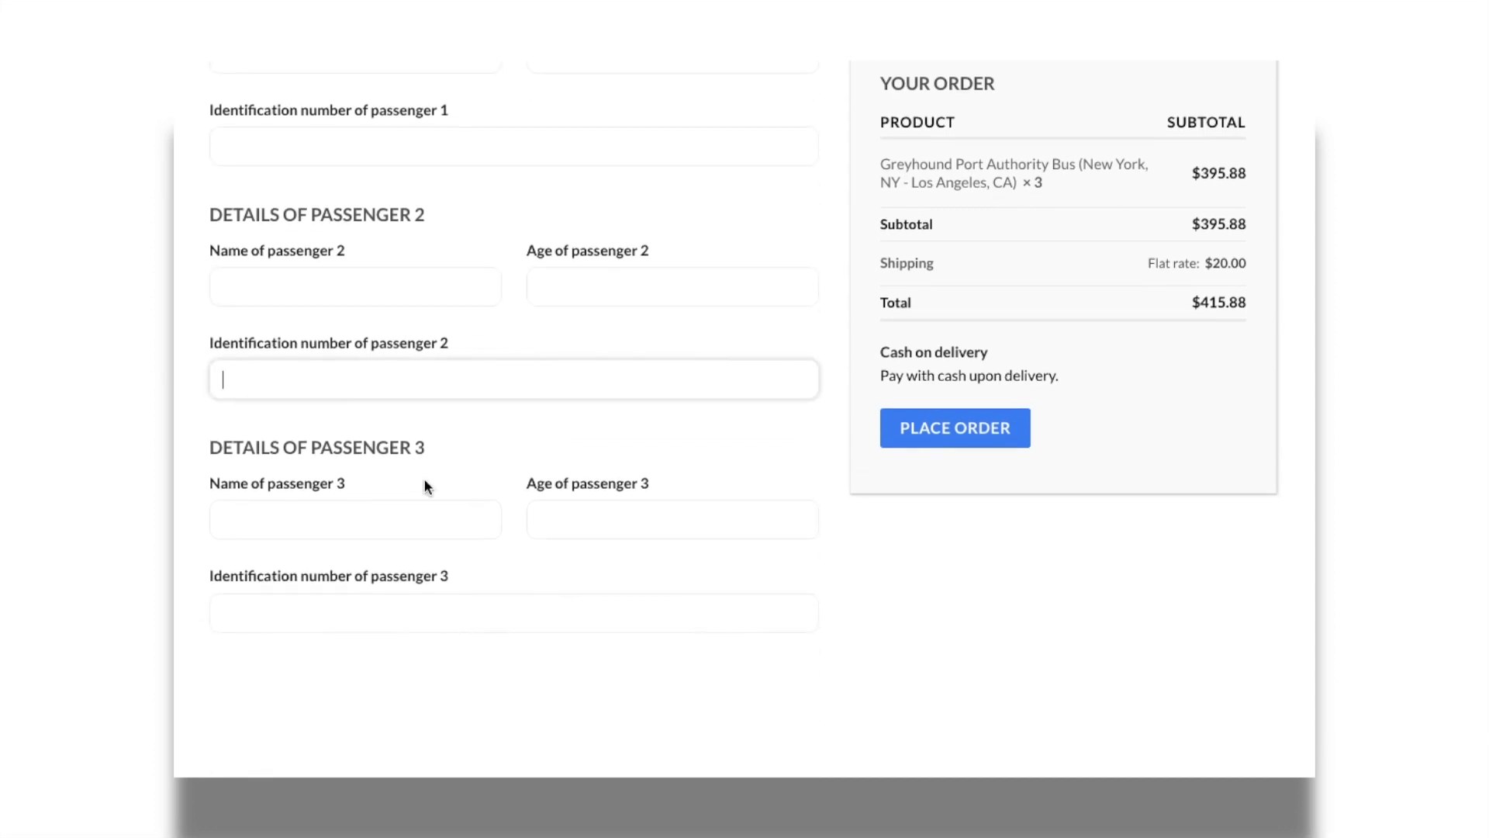
pyautogui.click(389, 518)
pyautogui.click(665, 523)
pyautogui.click(525, 615)
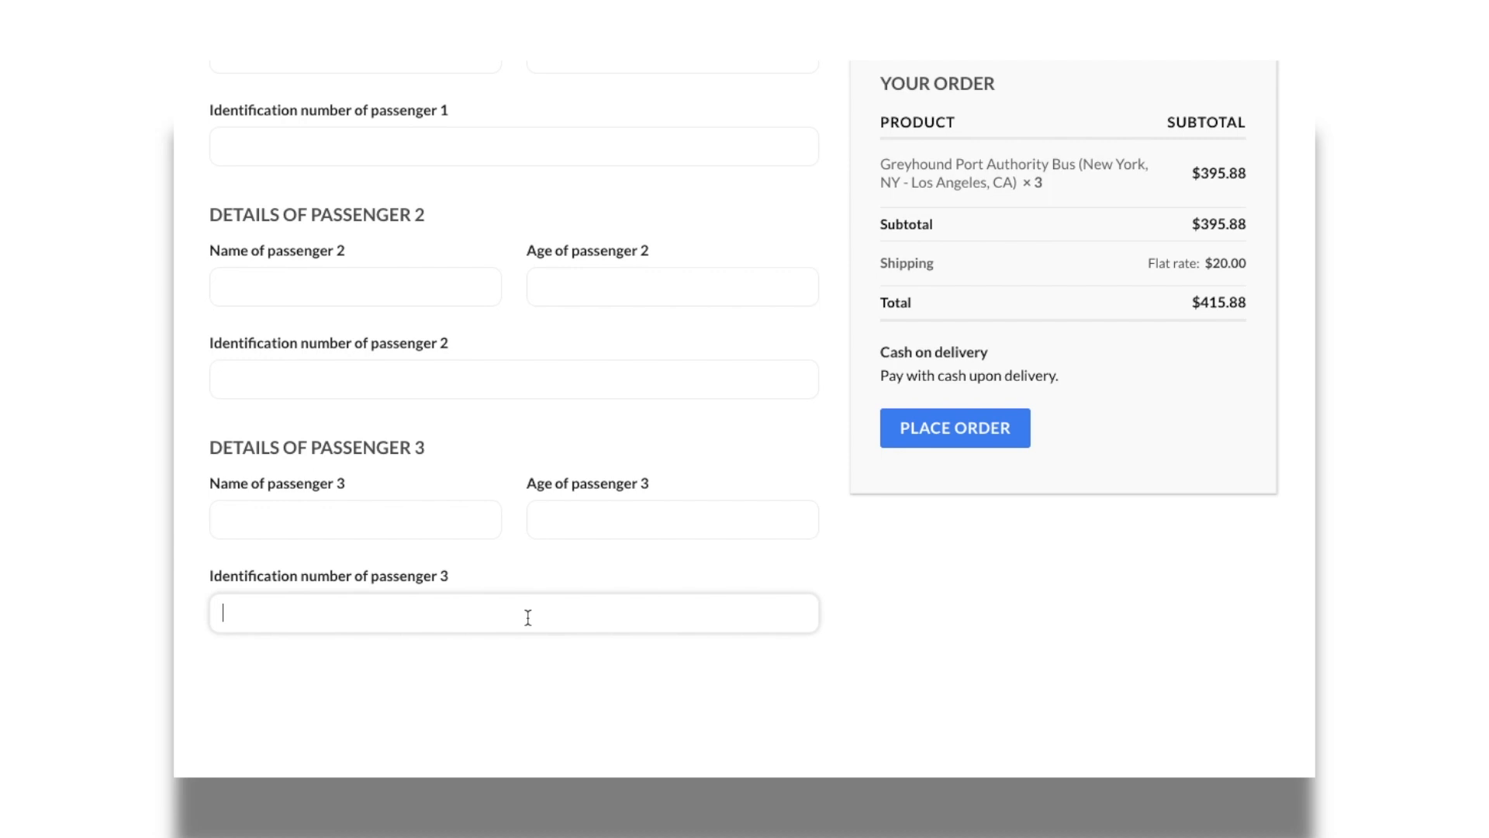